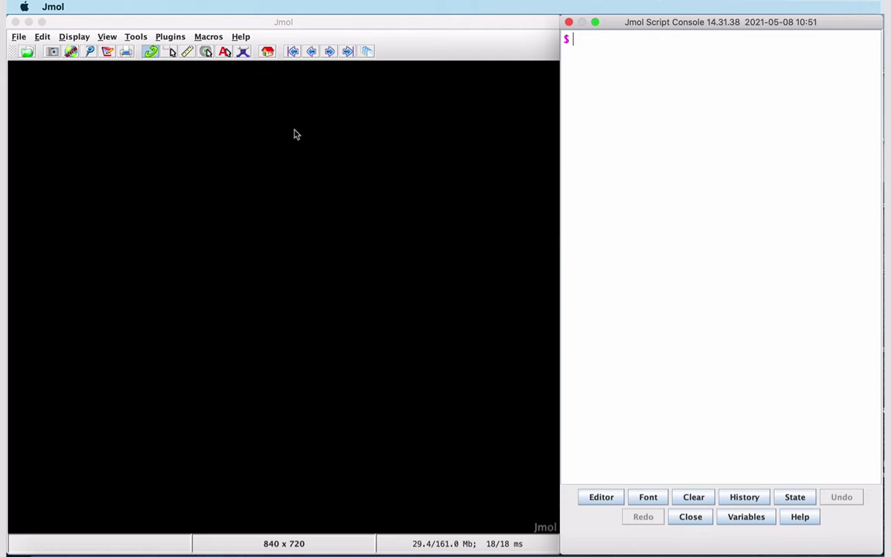
- Fetch PDB entry 3fgu (human glucokinase) into Jmol with Get PDB
click(17, 37)
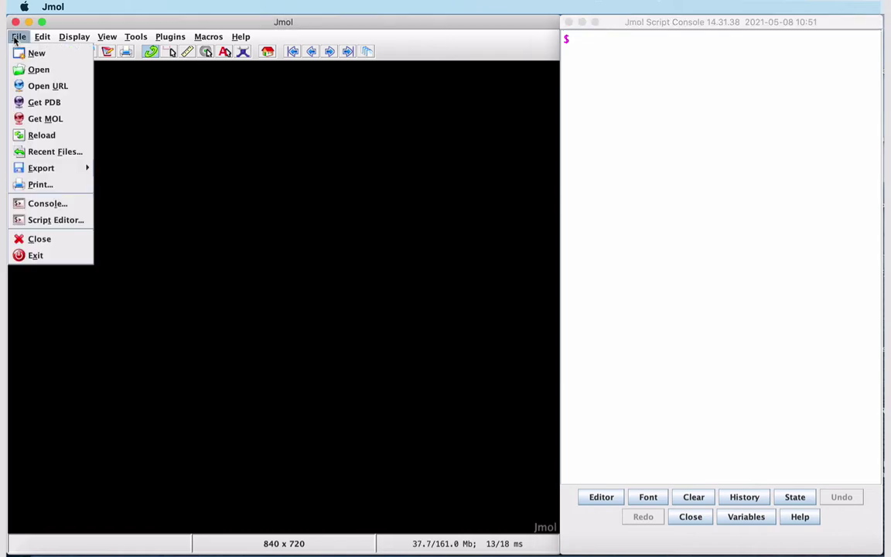
click(39, 103)
text(3)
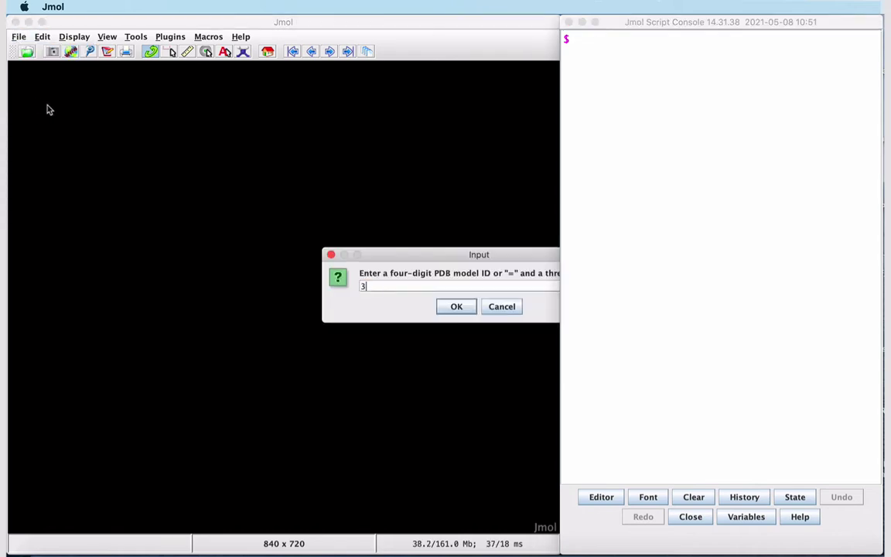
text(fgu)
click(442, 306)
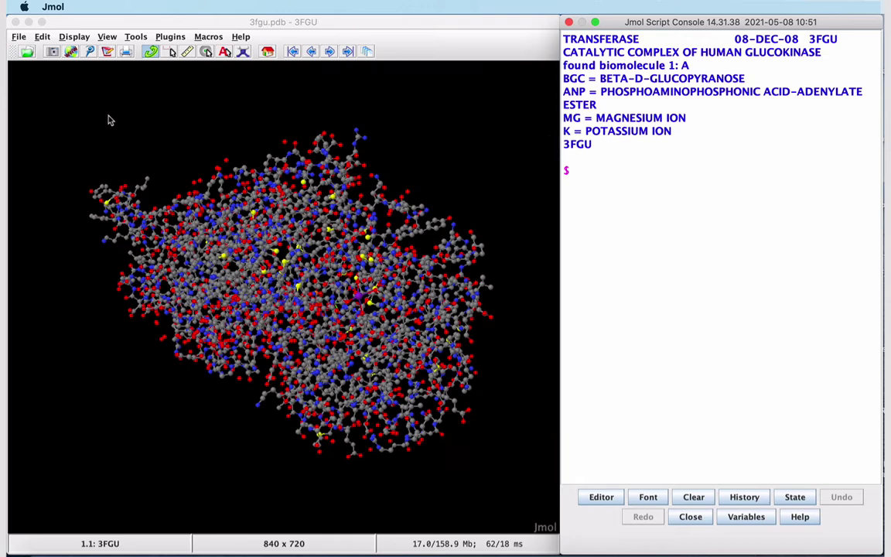
- Turn on Selection Halos
right_click(33, 99)
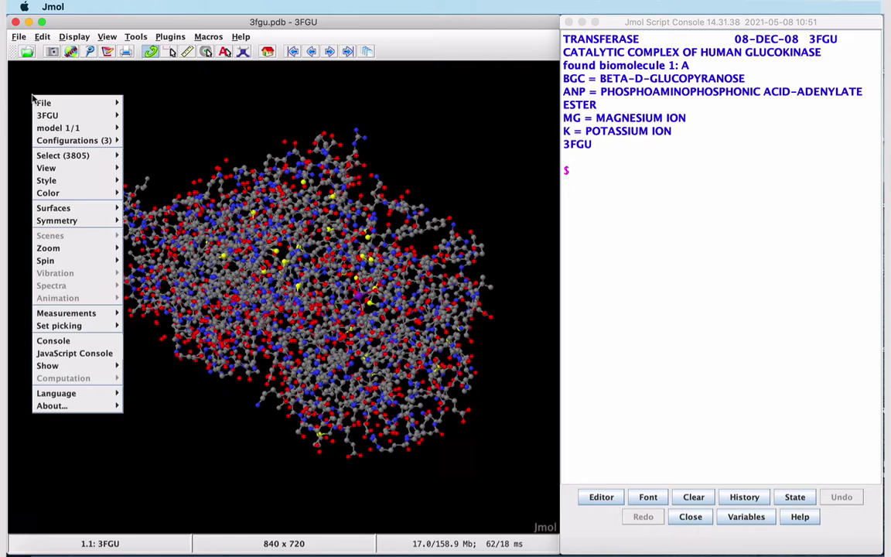
mouse_move(93, 167)
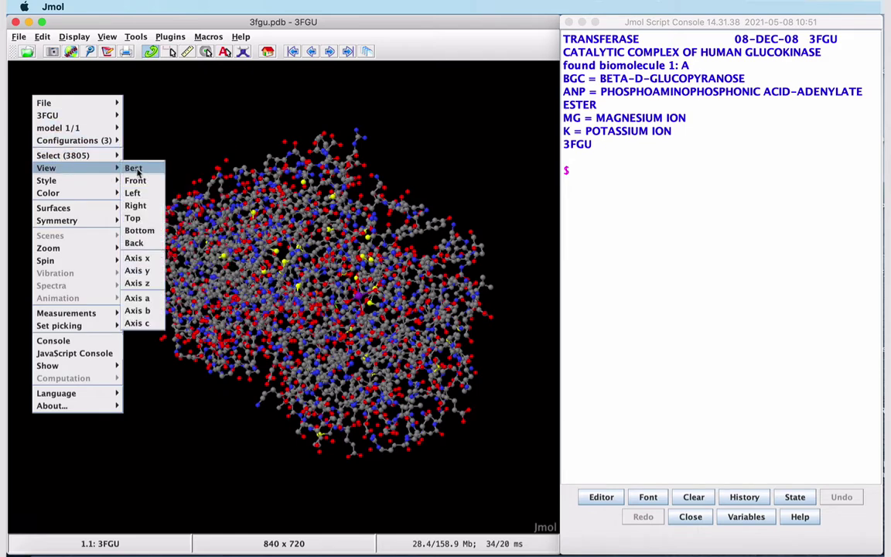
click(190, 167)
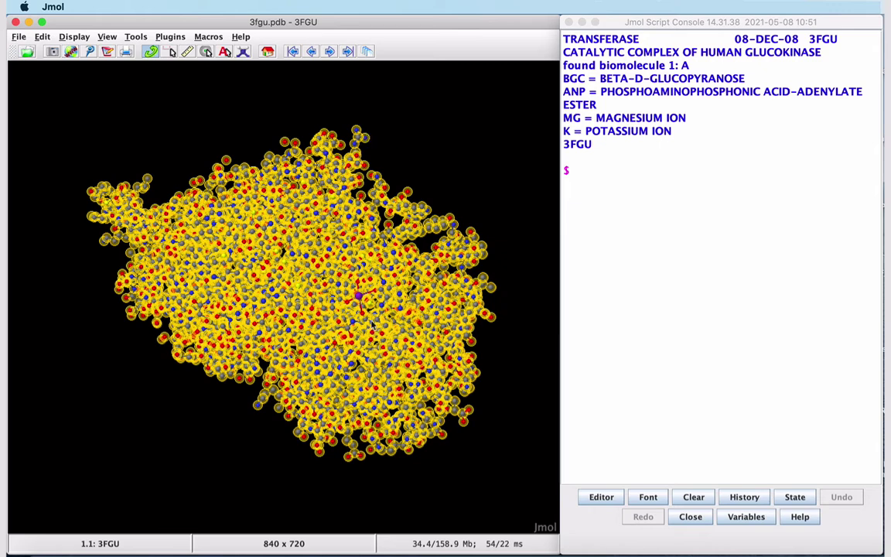
- Select all protein atoms
mouse_move(373, 323)
right_click(47, 110)
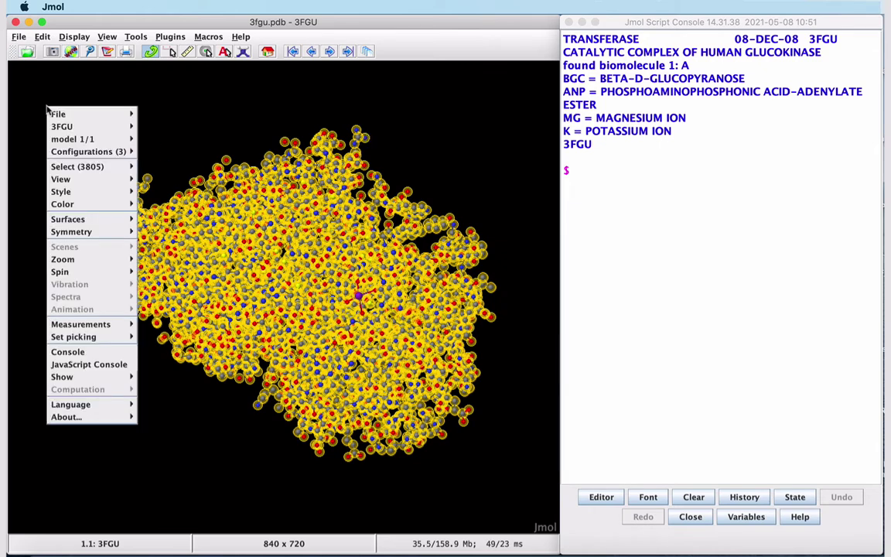
mouse_move(78, 171)
mouse_move(185, 265)
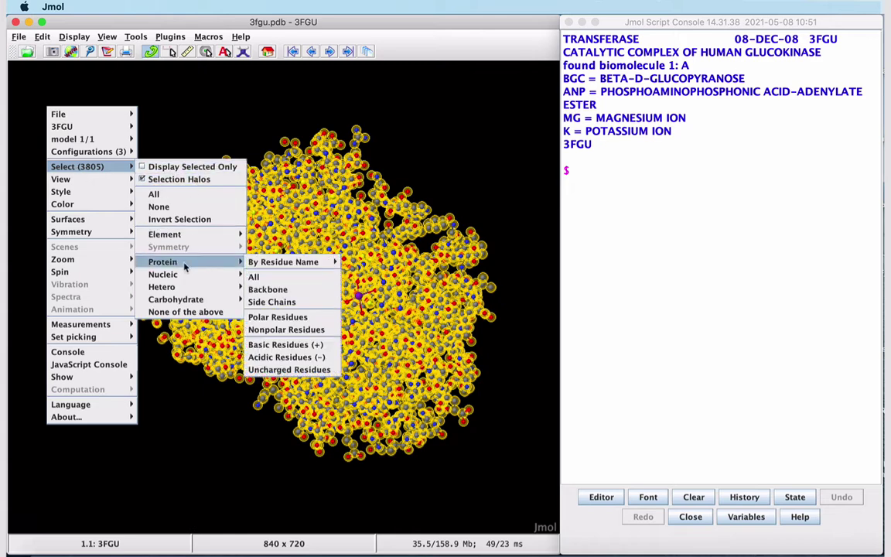
click(275, 276)
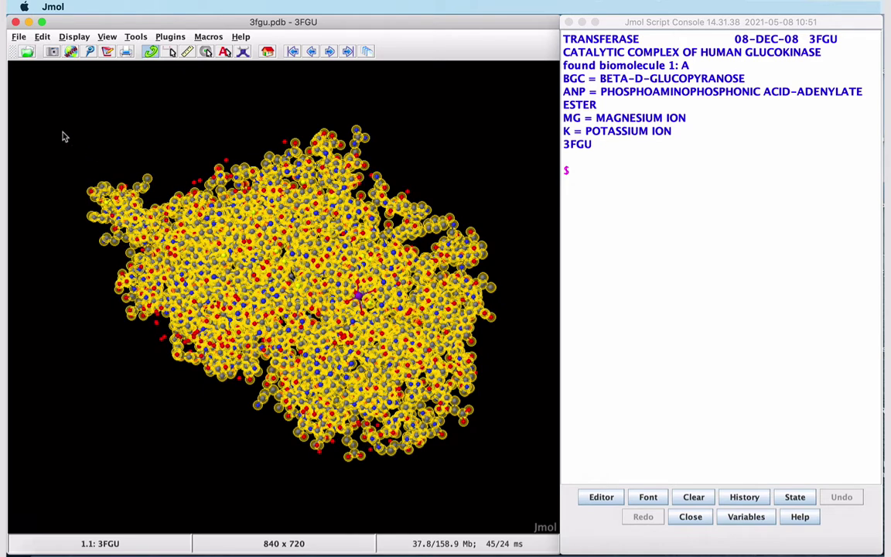
- Apply the Cartoon style scheme to the selected protein
right_click(32, 102)
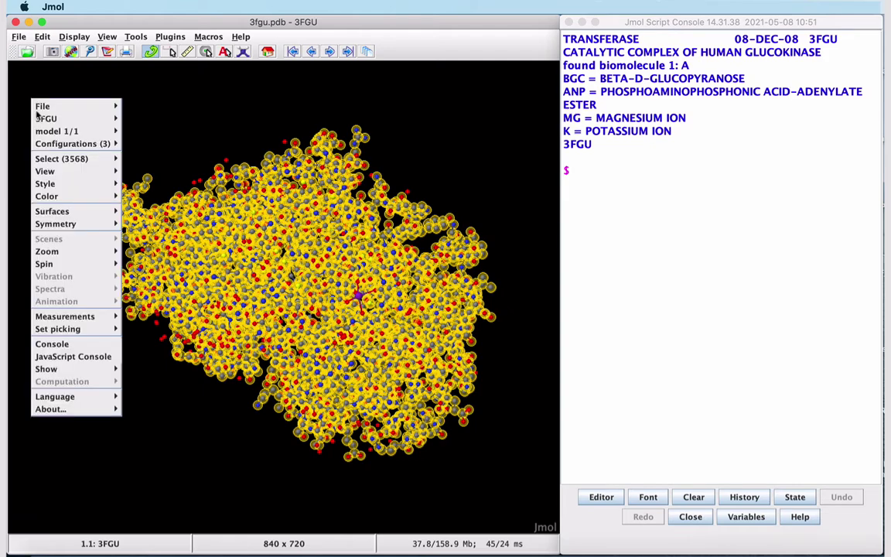
mouse_move(48, 198)
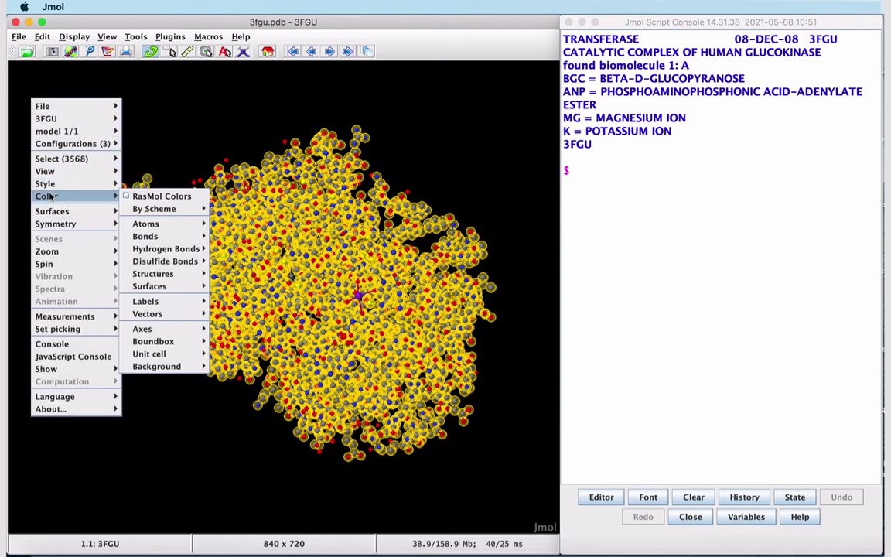
mouse_move(205, 186)
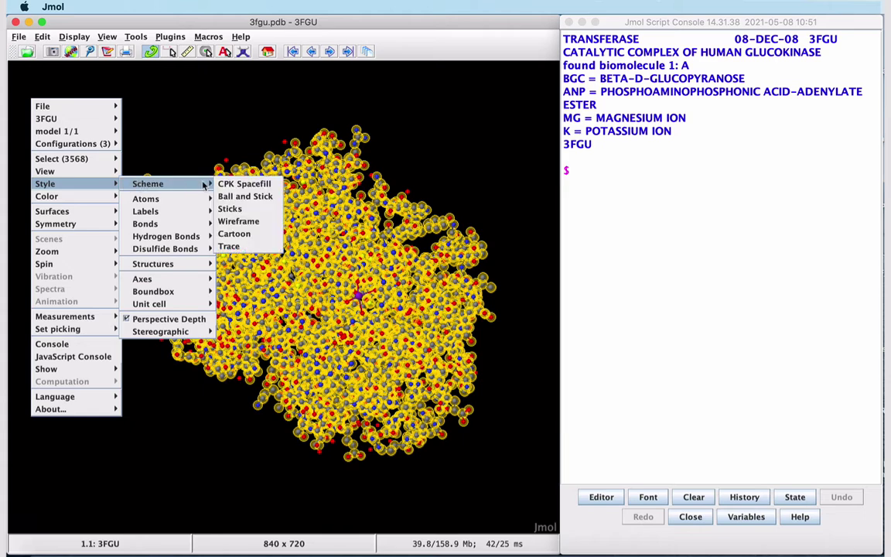
click(245, 235)
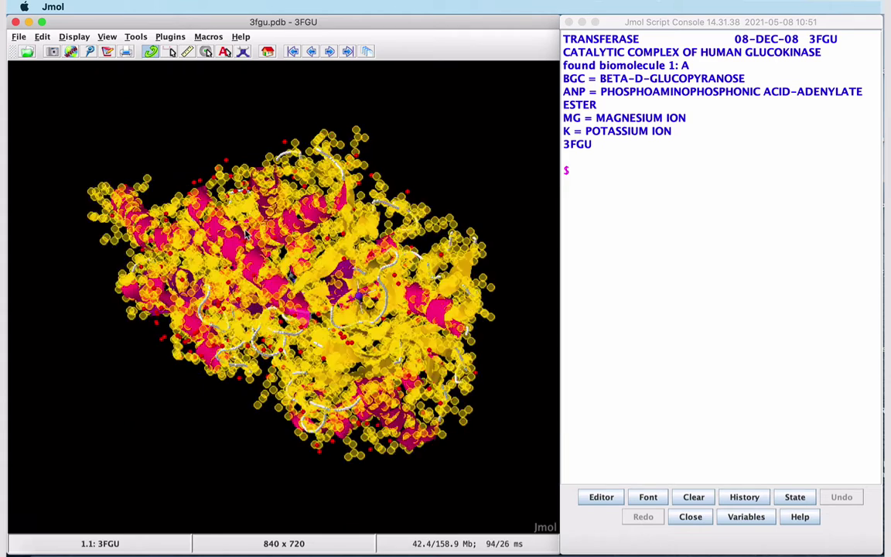
- Select the water molecules and set atom display to None to hide the spheres
click(75, 39)
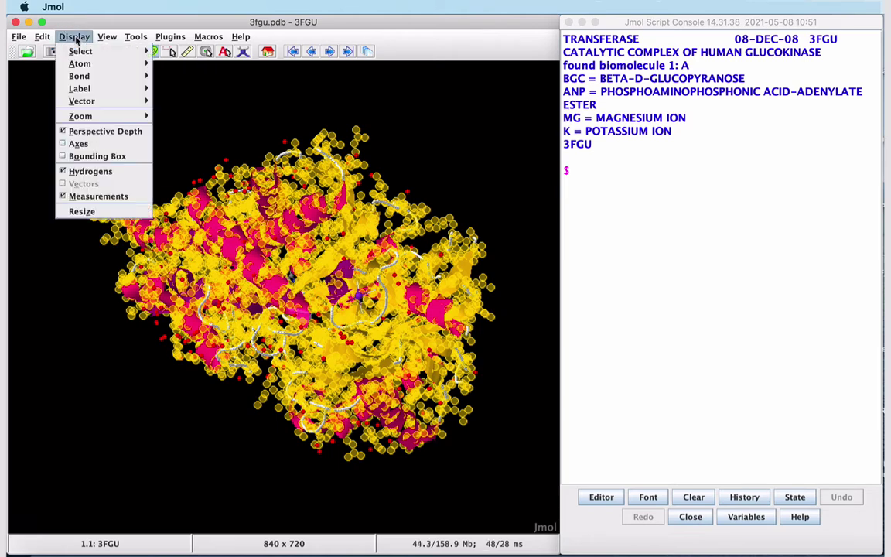
mouse_move(85, 51)
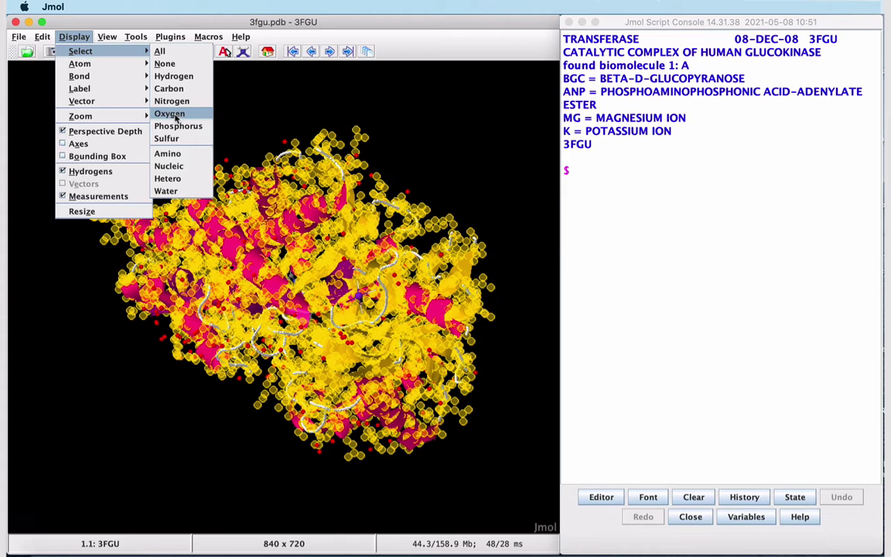
click(167, 190)
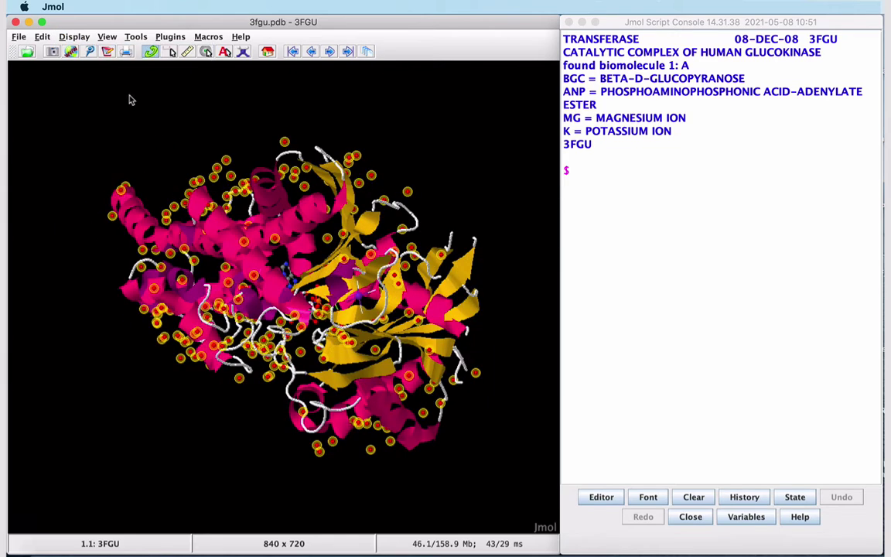
click(76, 37)
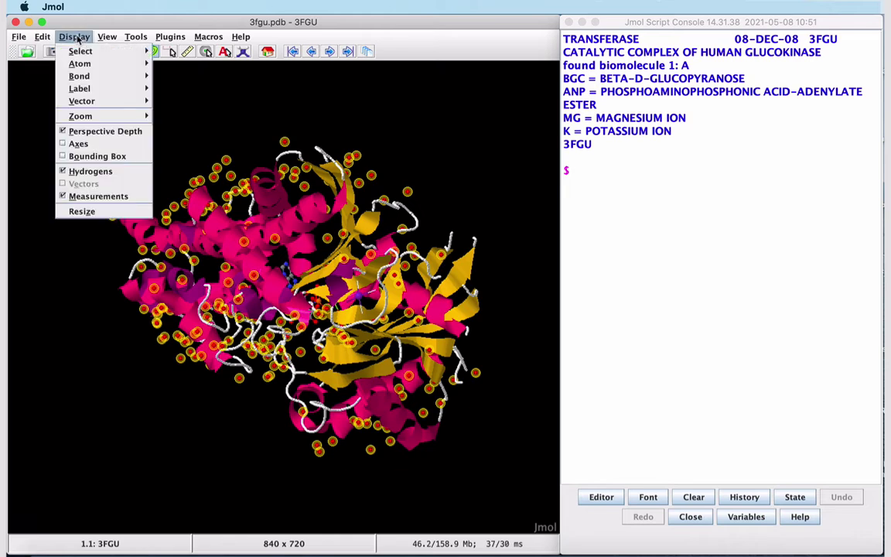
mouse_move(85, 64)
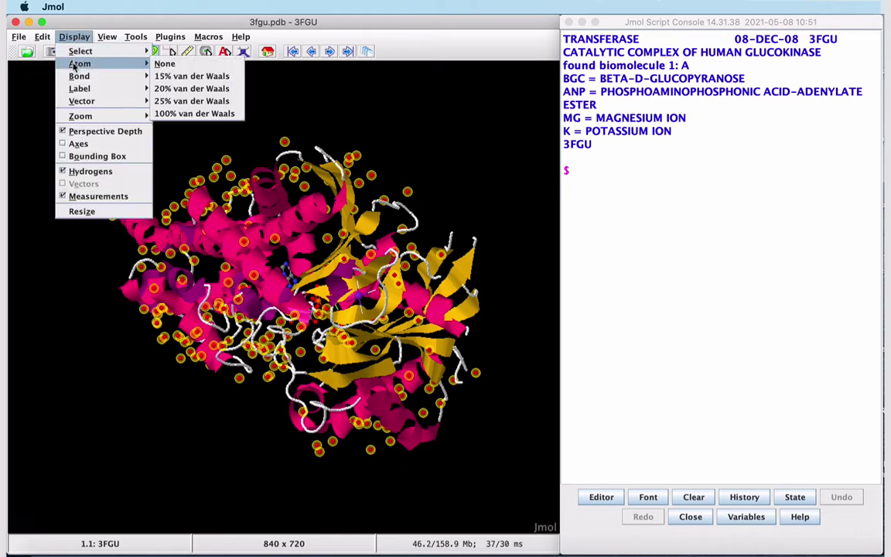
click(184, 68)
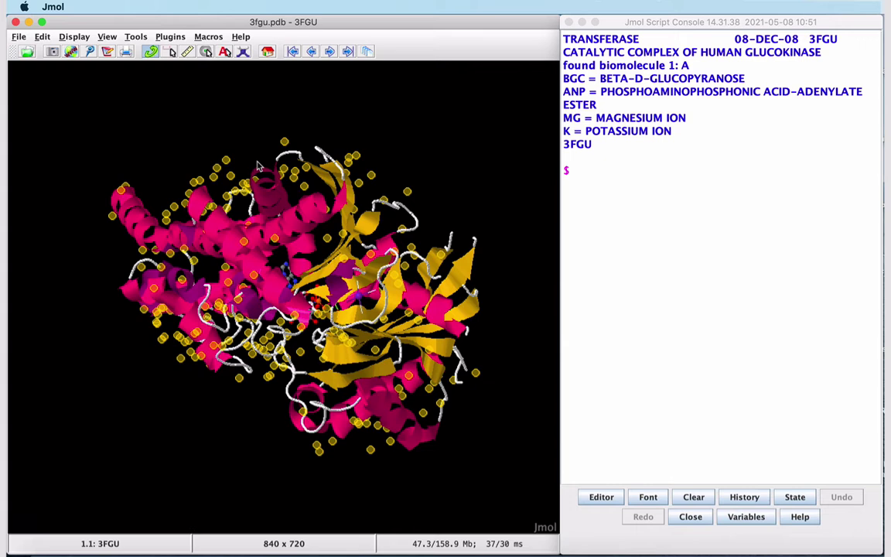
- Set the selection to None so the halos disappear
click(71, 37)
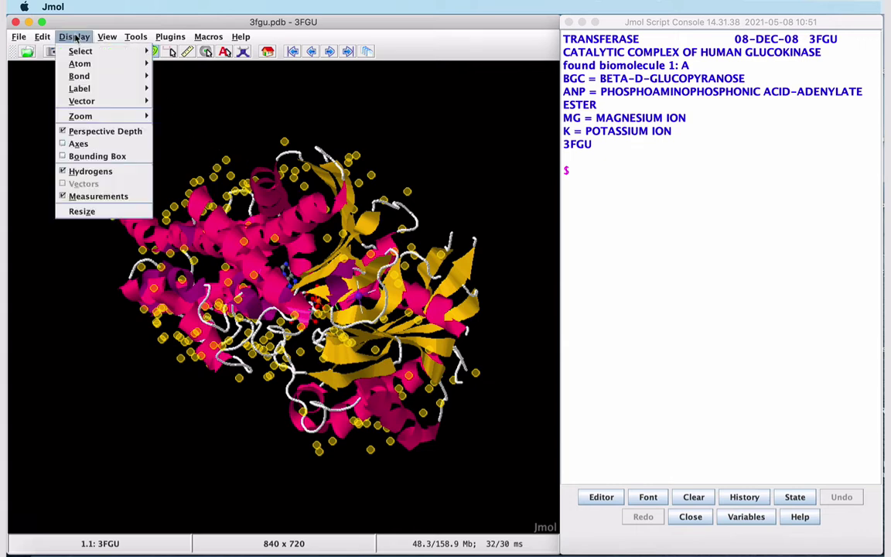
mouse_move(81, 51)
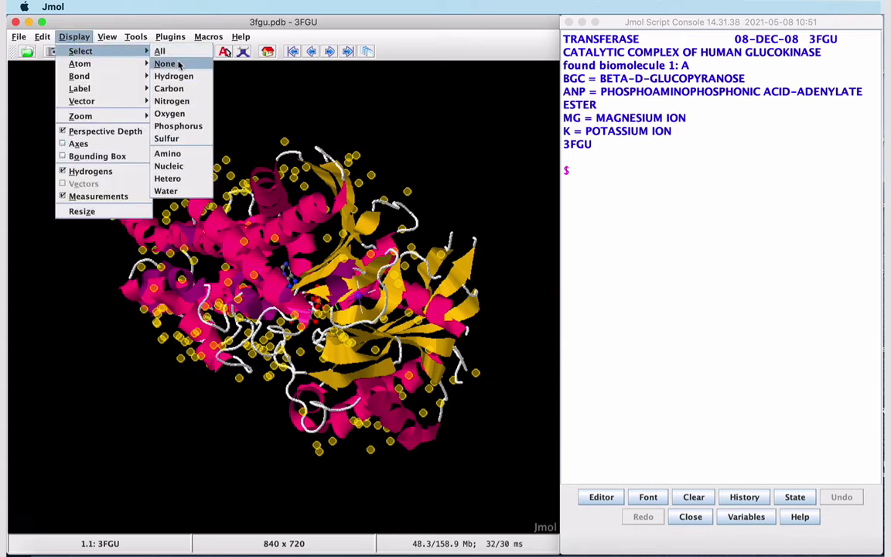
click(178, 65)
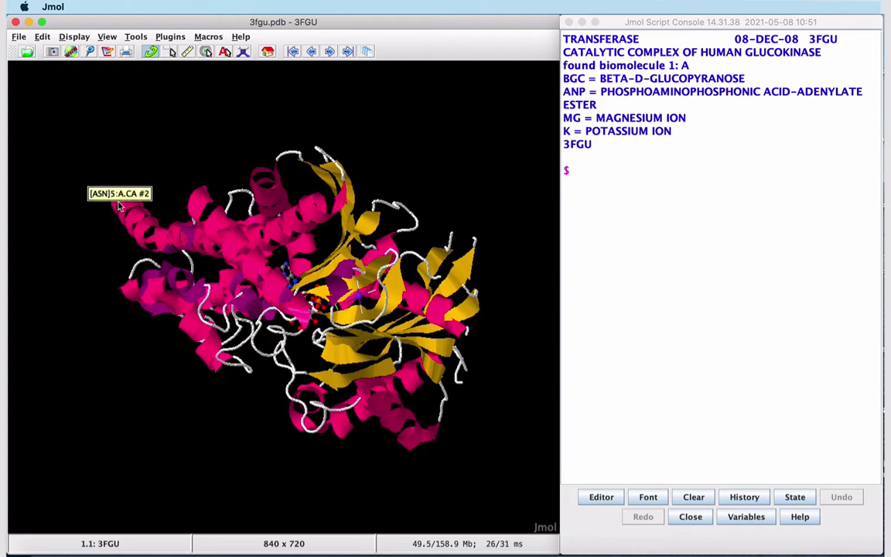
- Rotate and zoom the model to bring the bound ANP and glucose ligands into view
drag(93, 159, 229, 150)
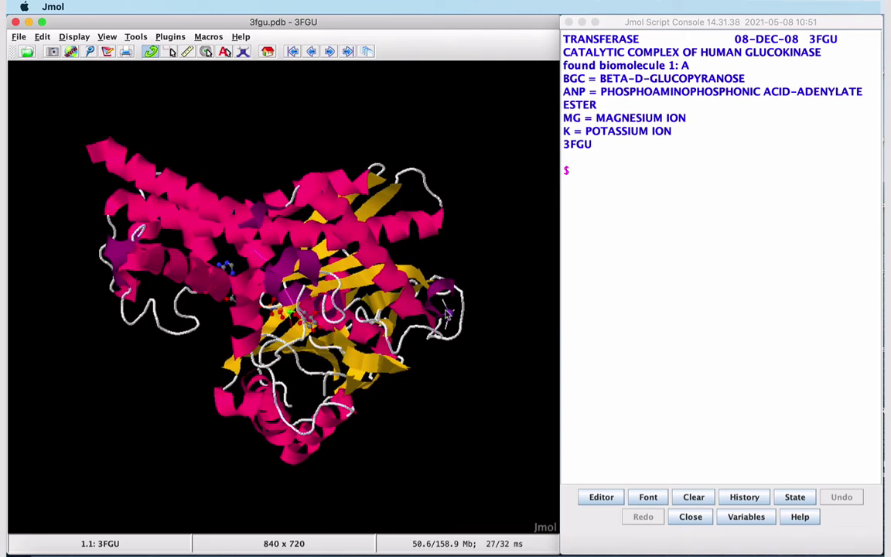
mouse_move(450, 316)
drag(166, 259, 469, 320)
scroll(372, 314, down, 3)
scroll(375, 316, up, 5)
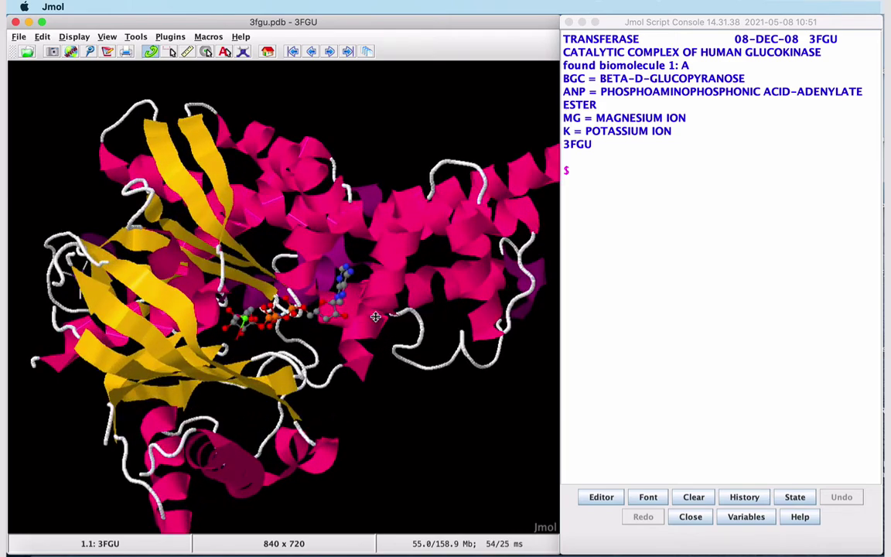
scroll(375, 316, up, 5)
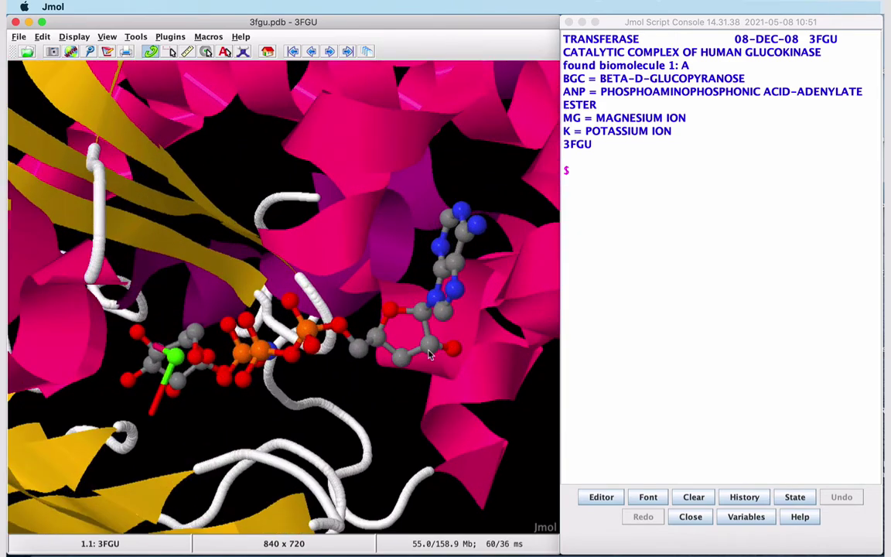
mouse_move(431, 352)
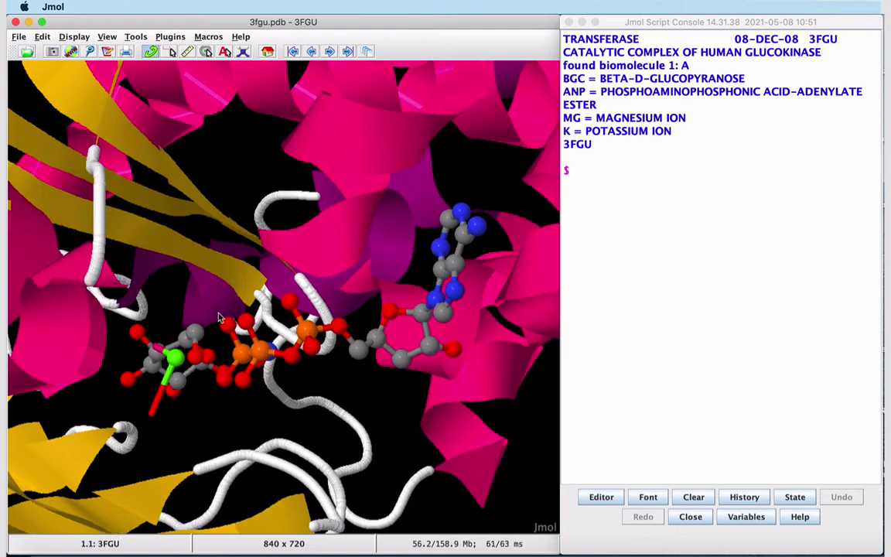
drag(218, 317, 148, 323)
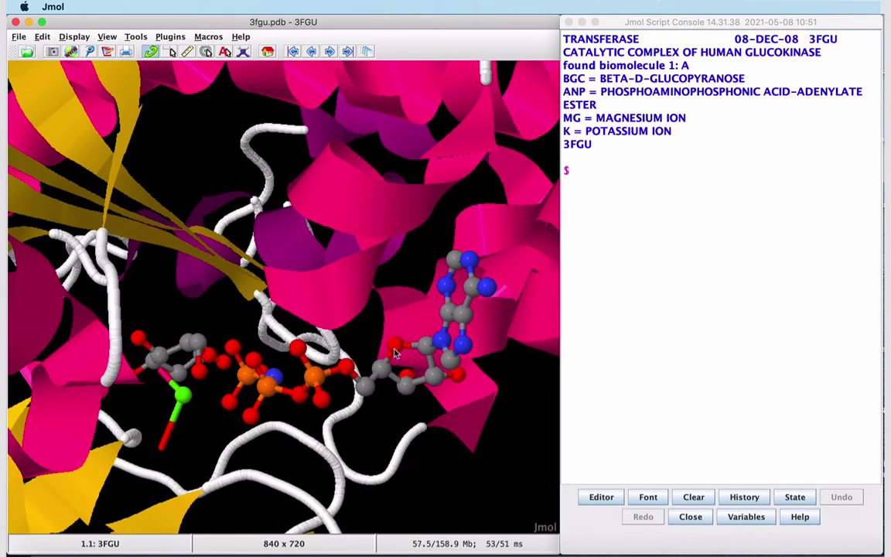
- Select the ligands with 'select BGC, ANP' in the script console
click(600, 171)
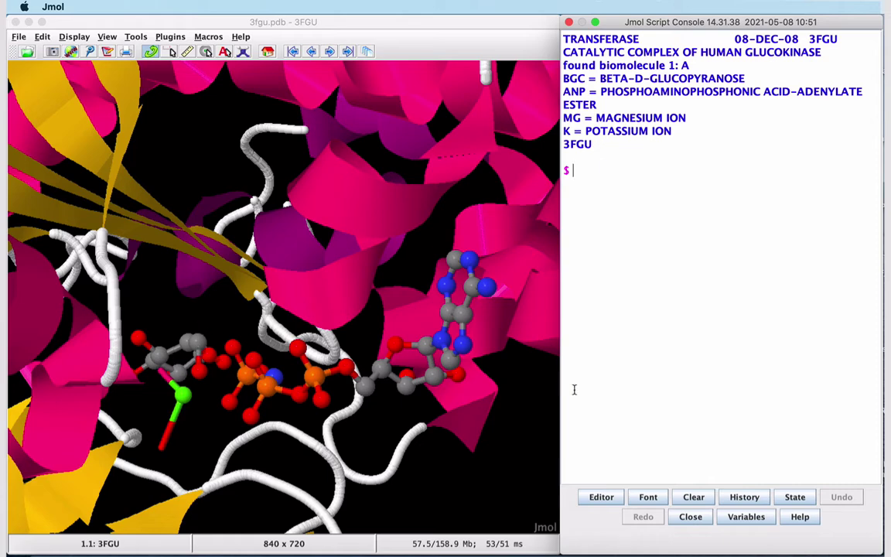
text(select BGC, ANP)
key(Return)
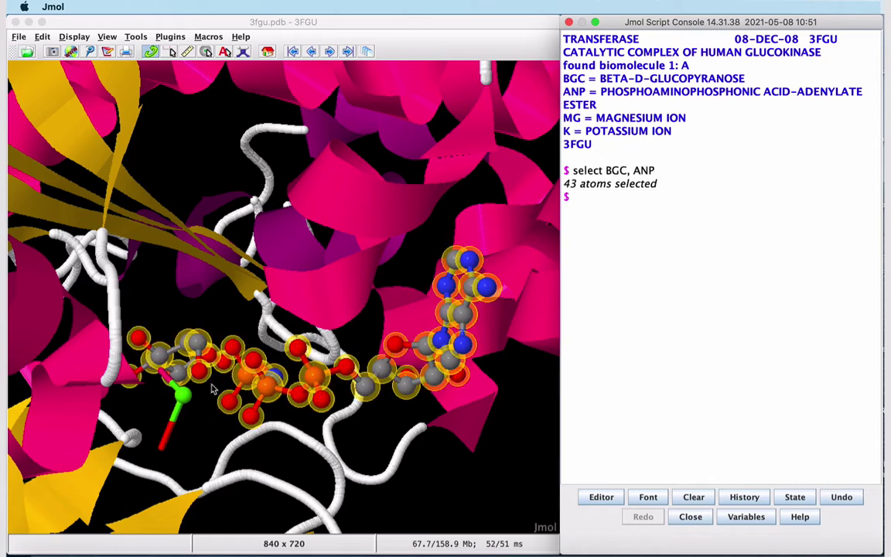
- Redraw the selected BGC and ANP ligands in the Sticks style scheme
right_click(55, 119)
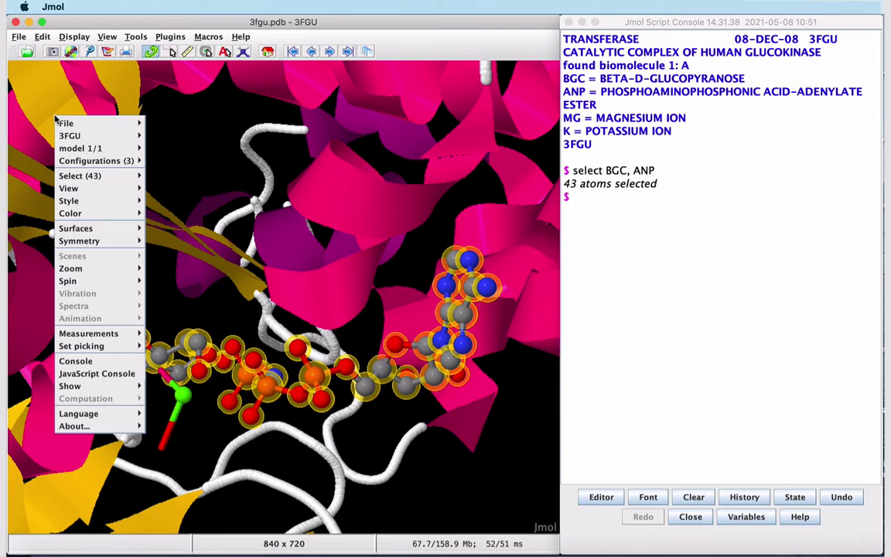
mouse_move(73, 202)
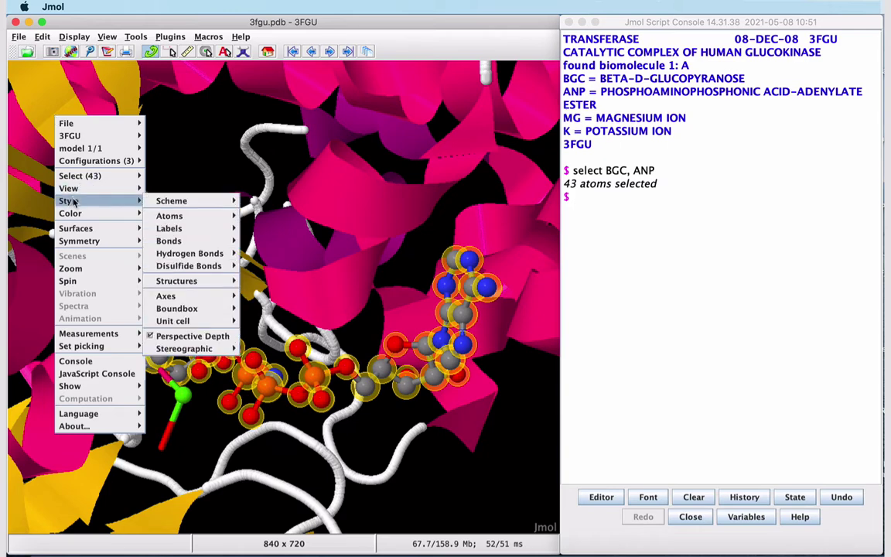
mouse_move(177, 204)
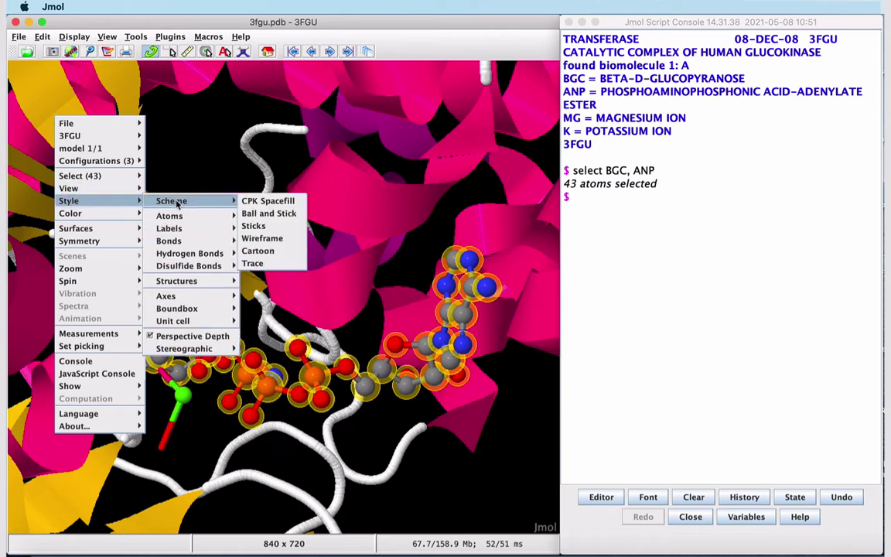
click(253, 226)
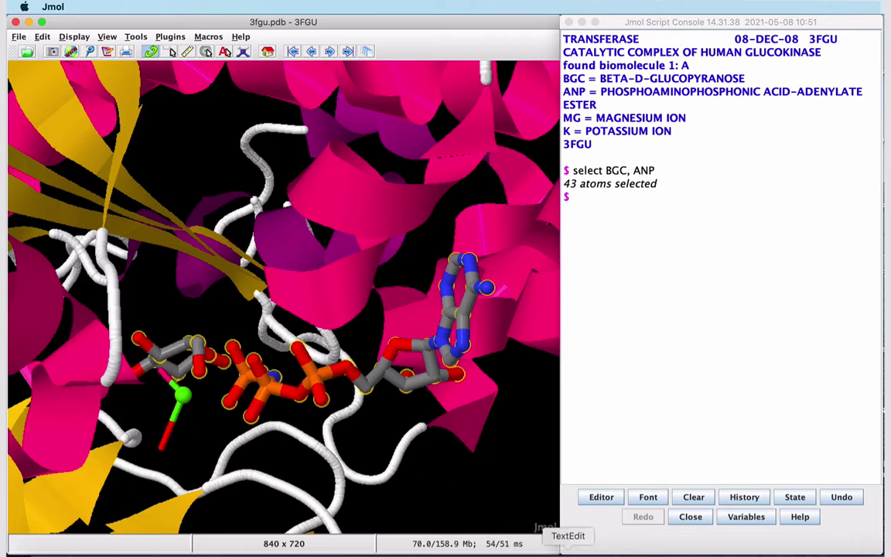
- Select atoms within 5 Å of BGC, ANP and MG, then extend to whole residues (290 atoms)
click(495, 493)
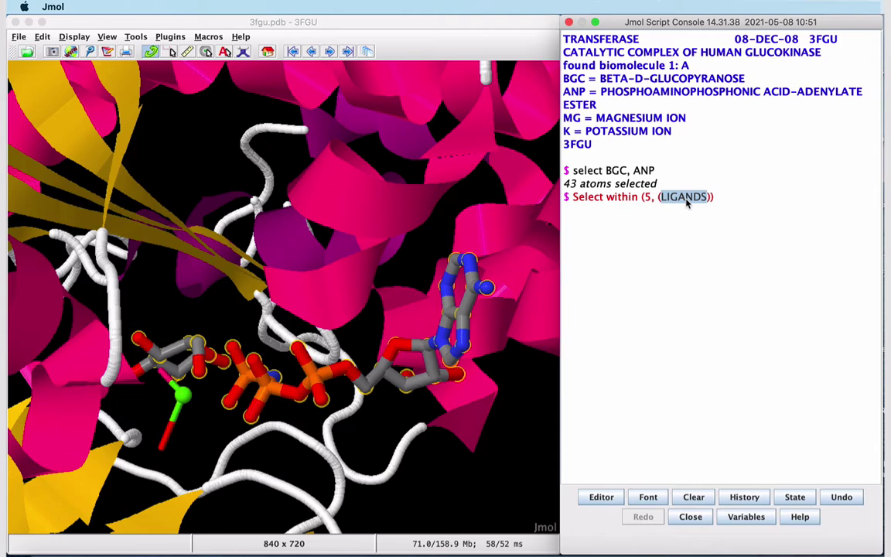
text(BGC, ANP, MG)
key(Return)
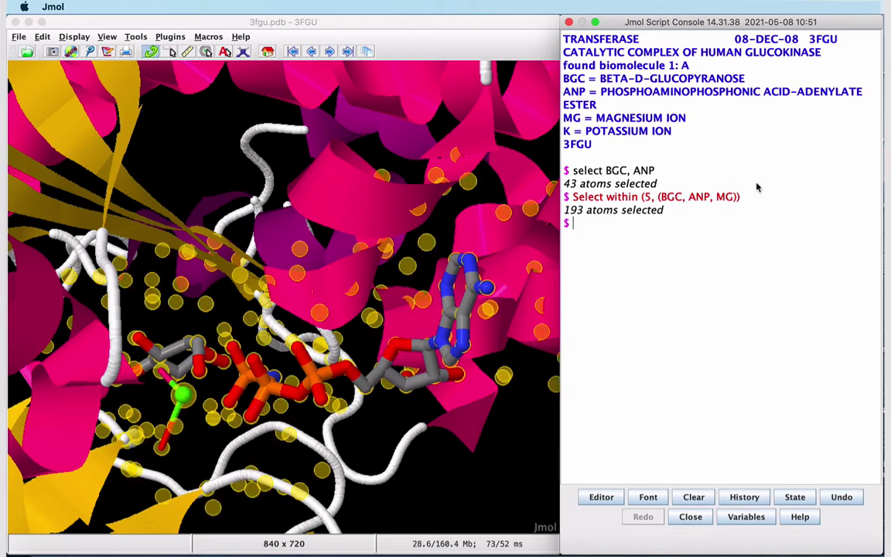
text(select within)
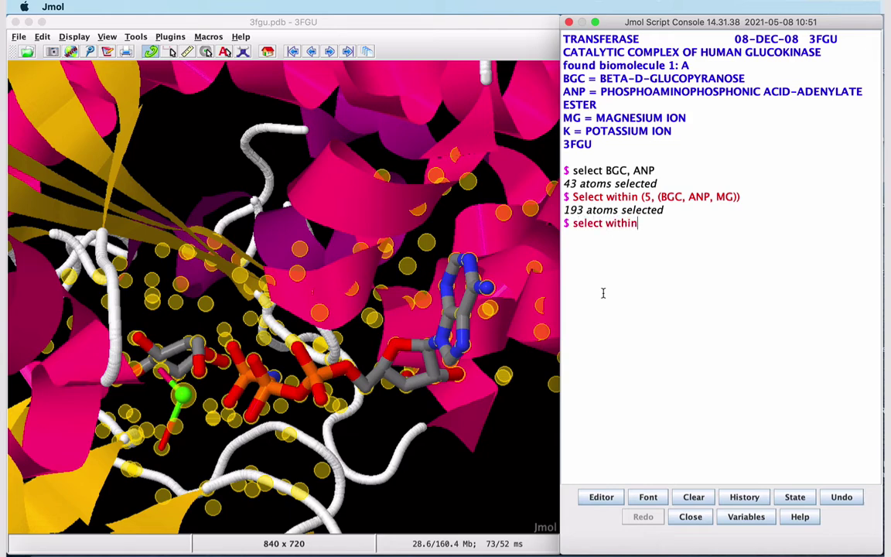
text((group, selected))
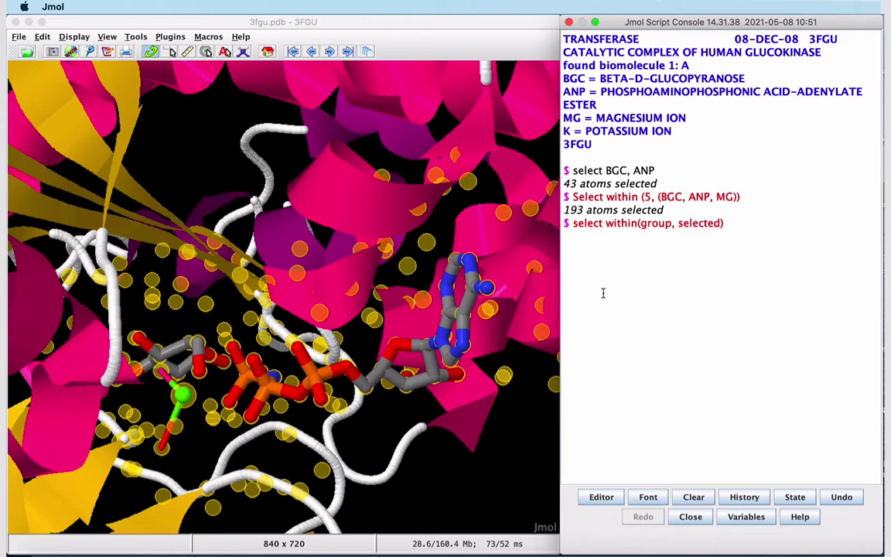
key(Return)
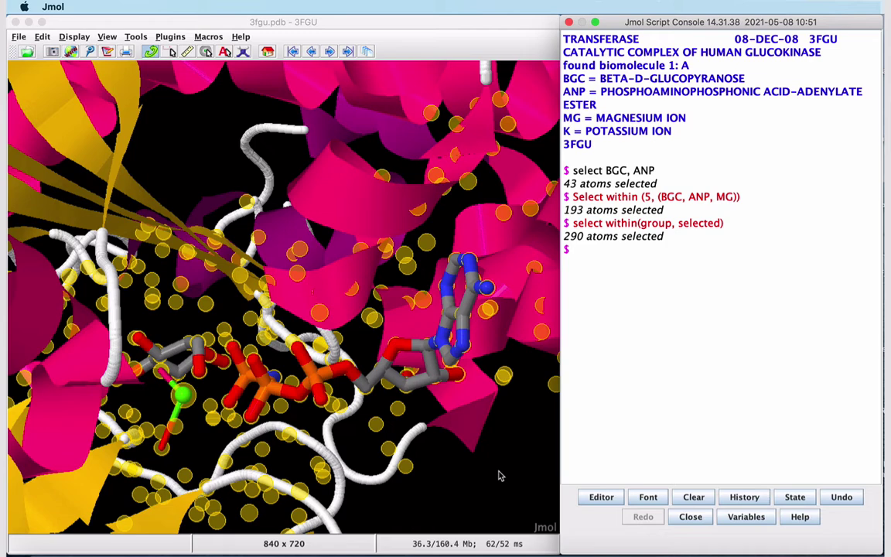
- Render the 290 selected binding-site residues in the Ball and Stick scheme
right_click(35, 114)
mouse_move(48, 185)
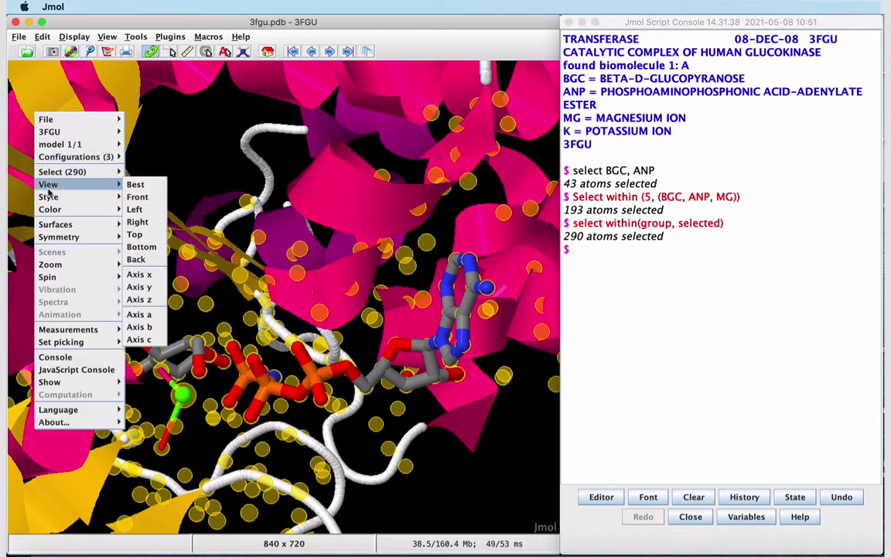
mouse_move(50, 209)
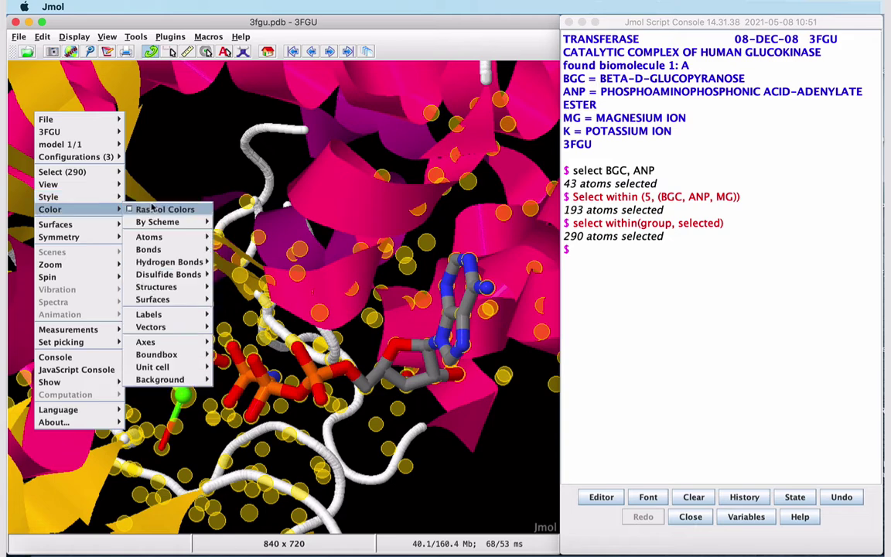
mouse_move(99, 197)
mouse_move(141, 196)
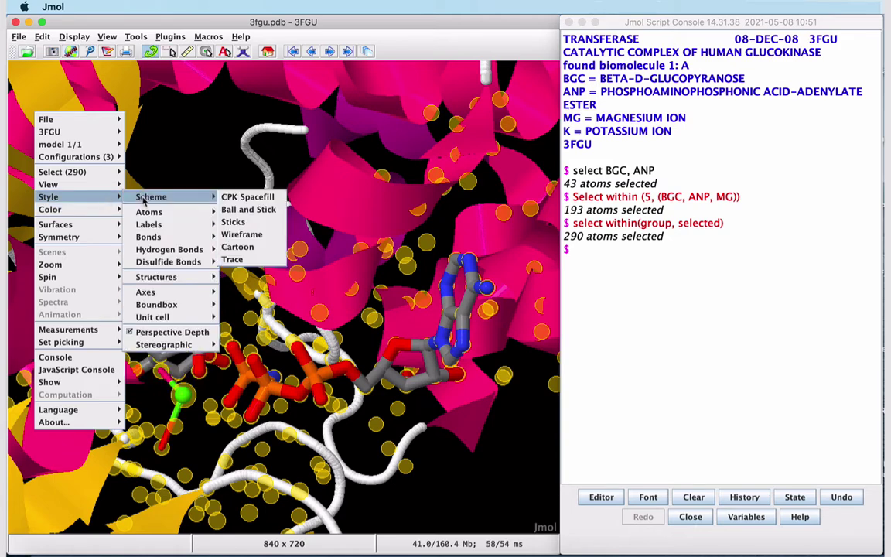
click(246, 208)
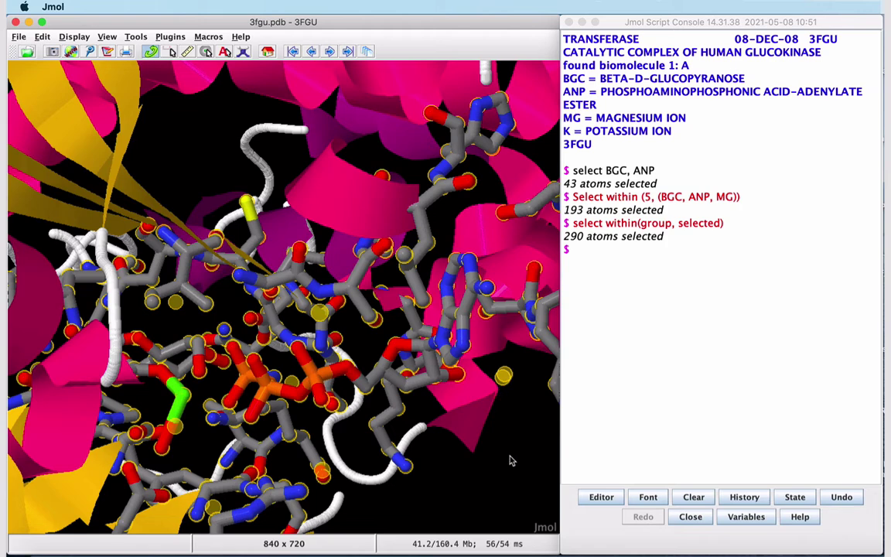
- Remove protein residues from the selection with 'select remove group protein'
click(626, 338)
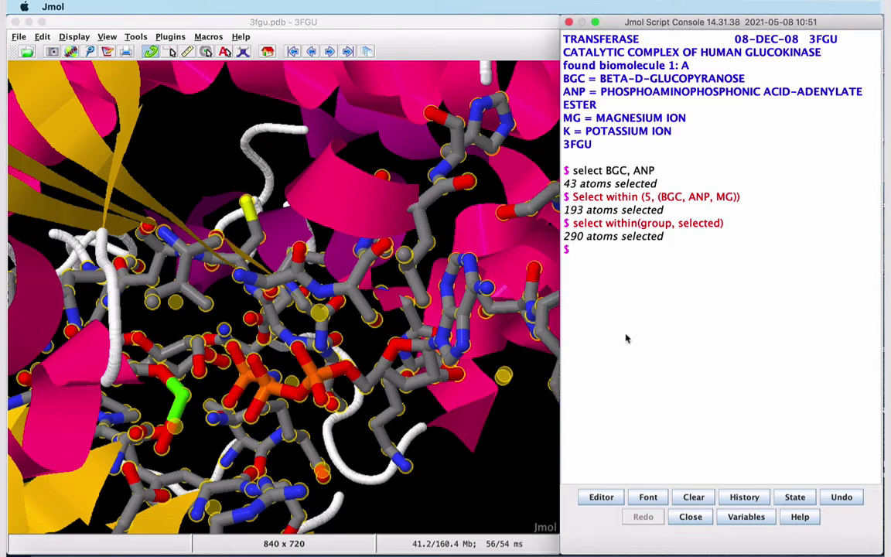
text(elect remove grou)
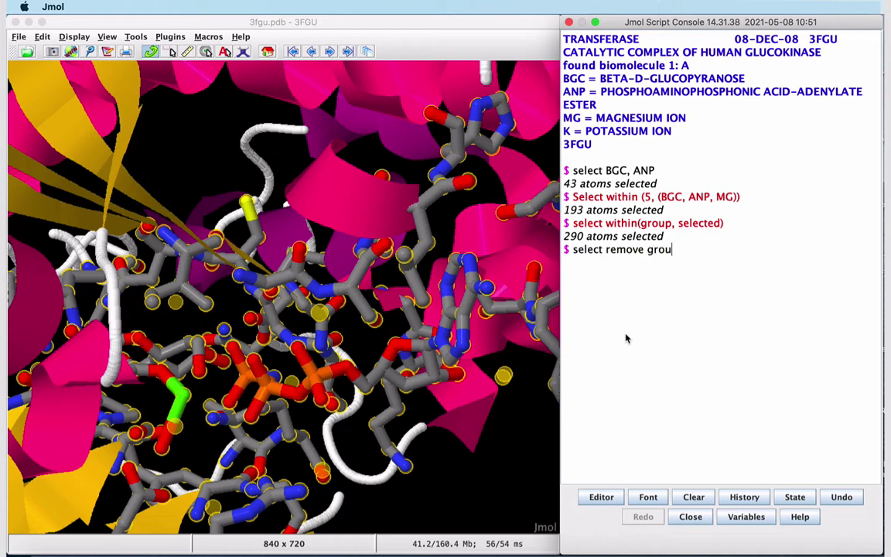
text(p protein)
key(Return)
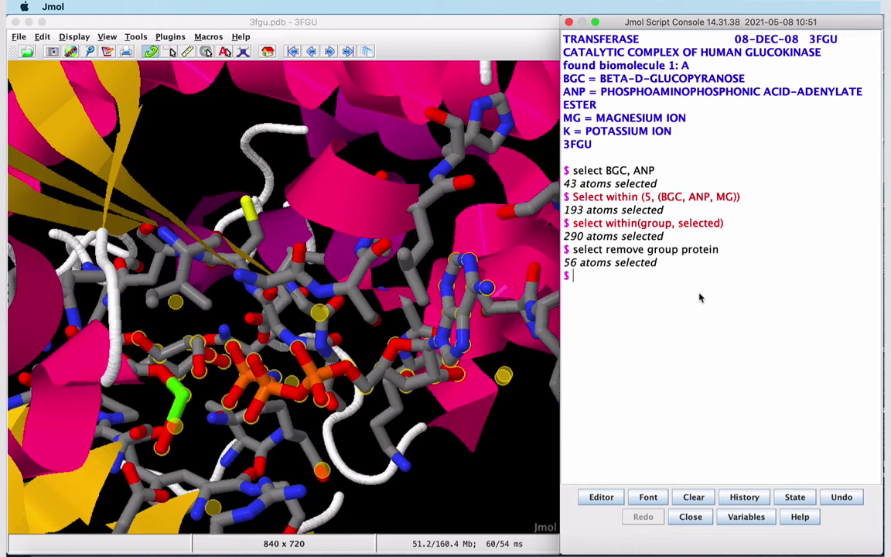
- Remove non-water hetero groups, leaving 12 water atoms selected
key(Up)
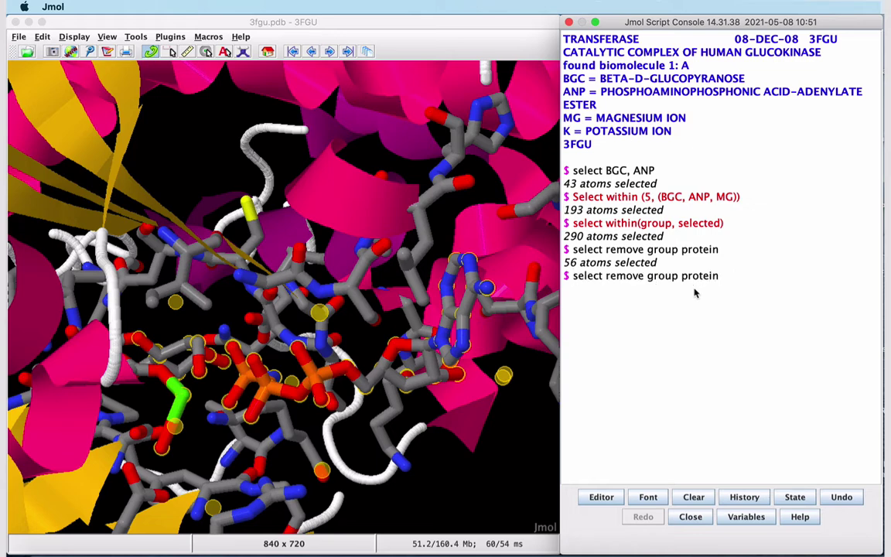
double_click(695, 277)
text(hetero and not water)
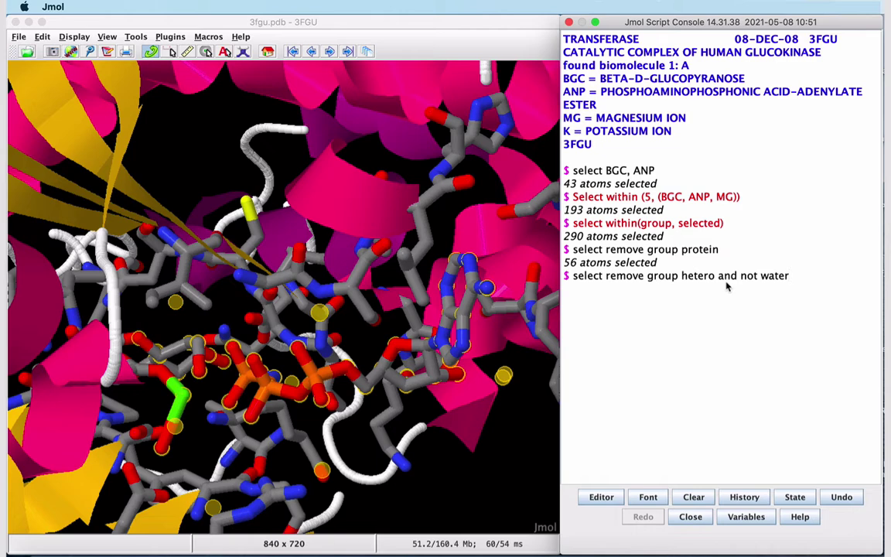
key(Return)
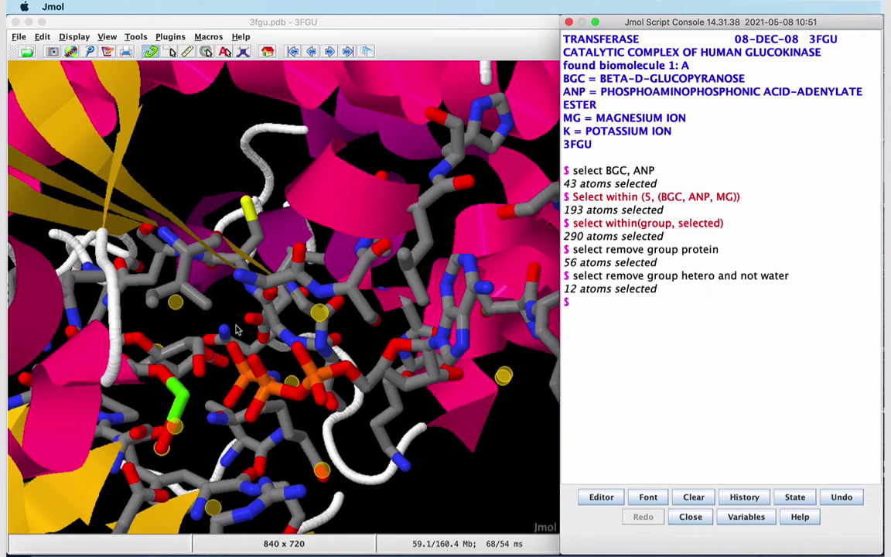
- Draw the 12 selected water molecules as 20% van der Waals spheres
click(75, 37)
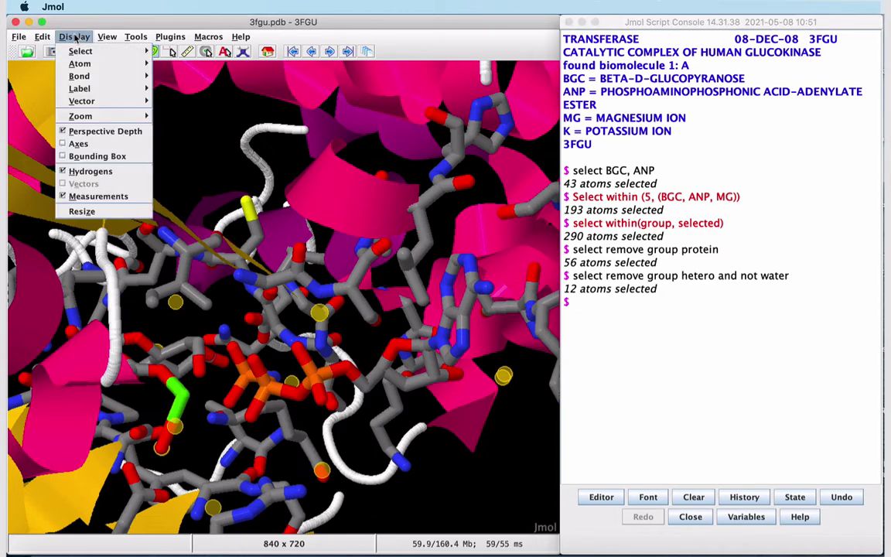
mouse_move(80, 64)
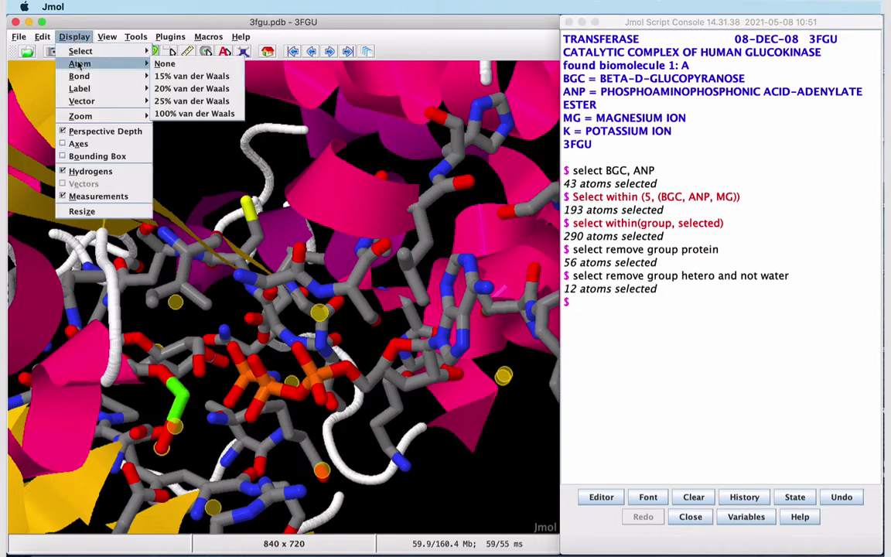
click(208, 89)
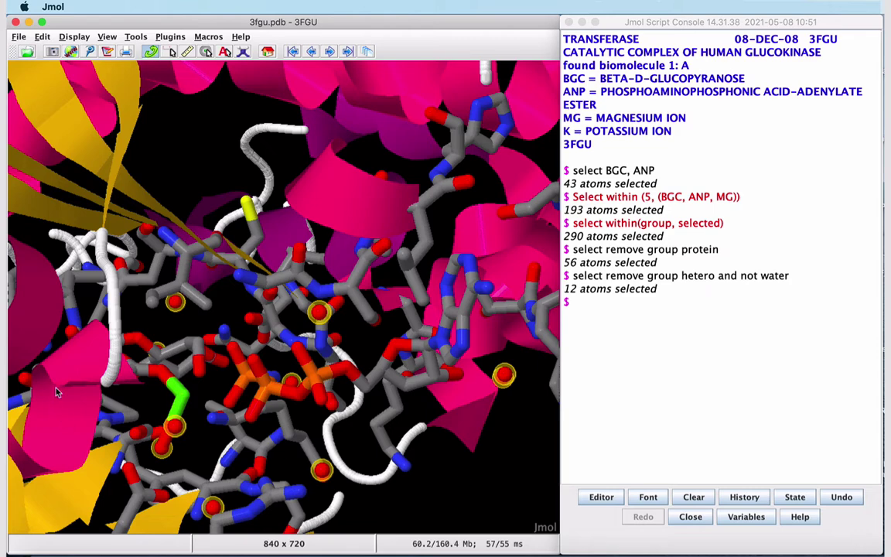
- Select the magnesium ion and draw it at 50% spacefill with 'select mg' and 'spacefill 50%'
click(607, 316)
text(select mg)
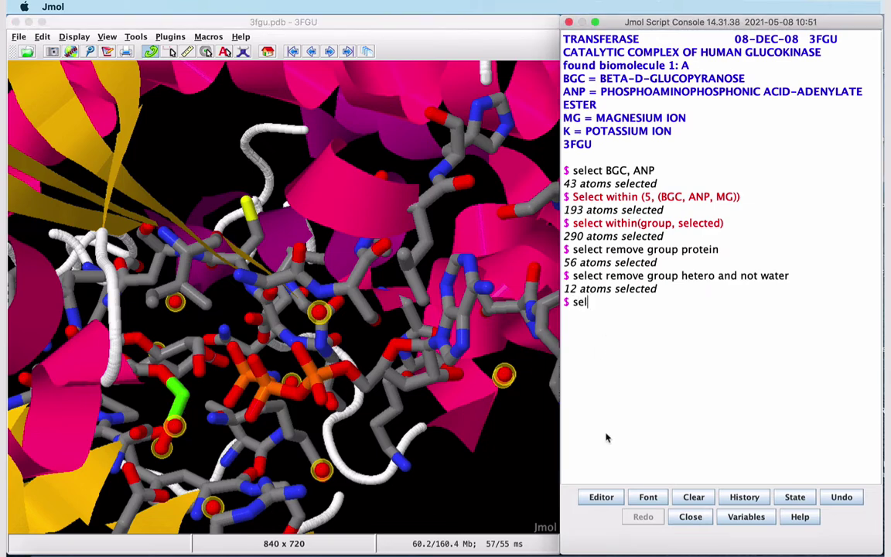
key(Return)
text(space)
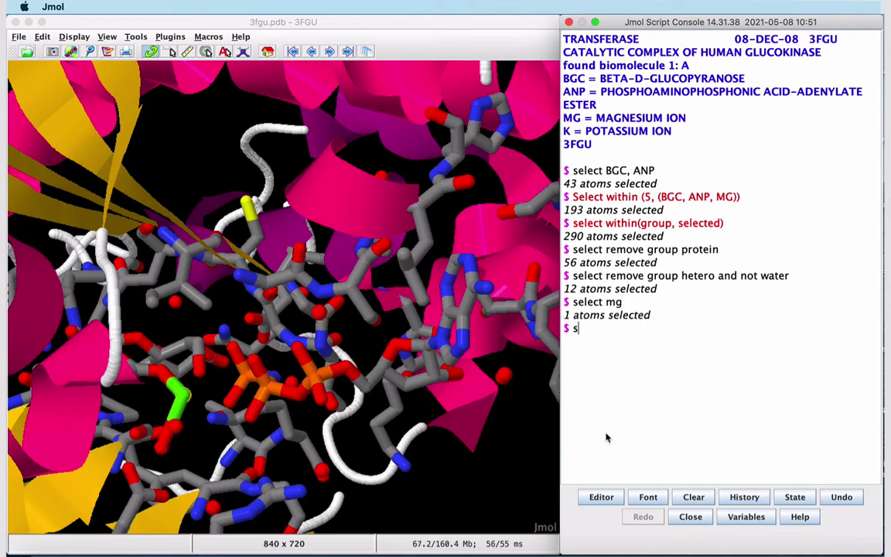
text(fill 50%)
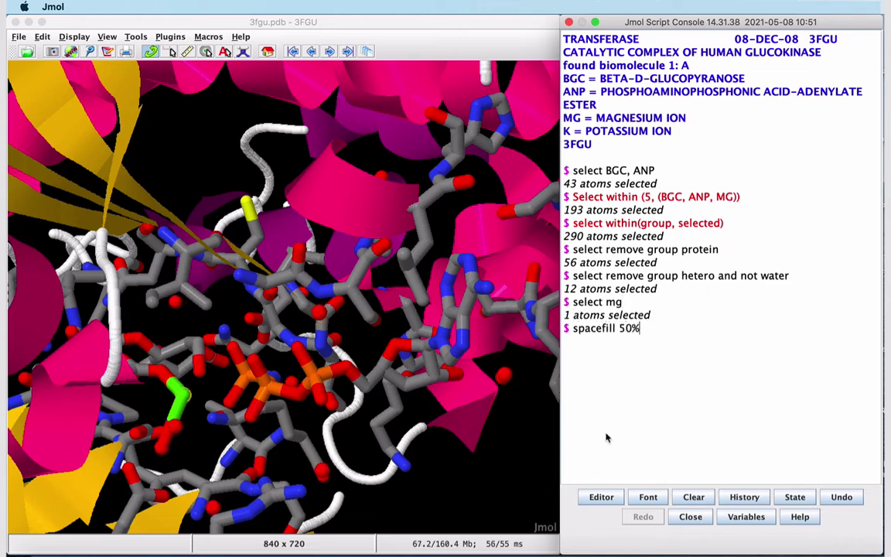
key(Return)
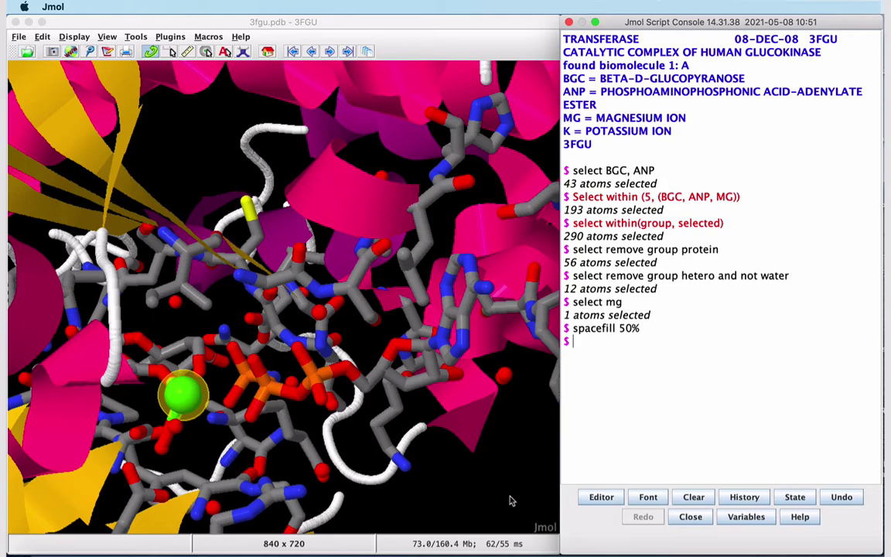
drag(509, 501, 332, 441)
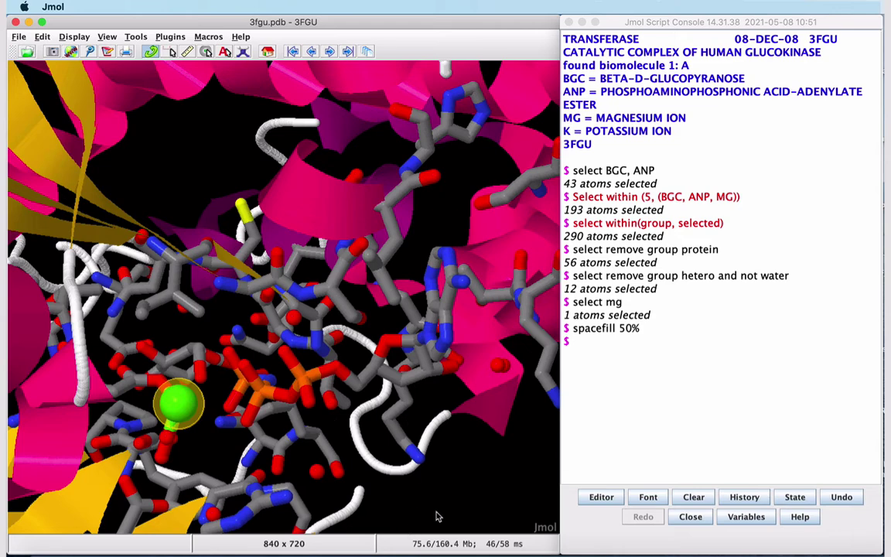
- In the Jmol commands file, replace LIGANDS with 'BGC, ANP' in the carbon colouring line
click(568, 547)
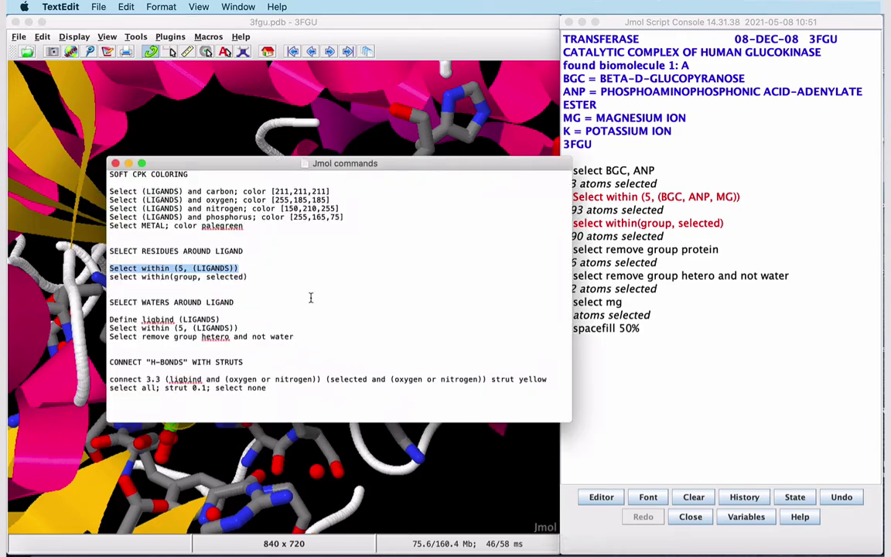
double_click(158, 191)
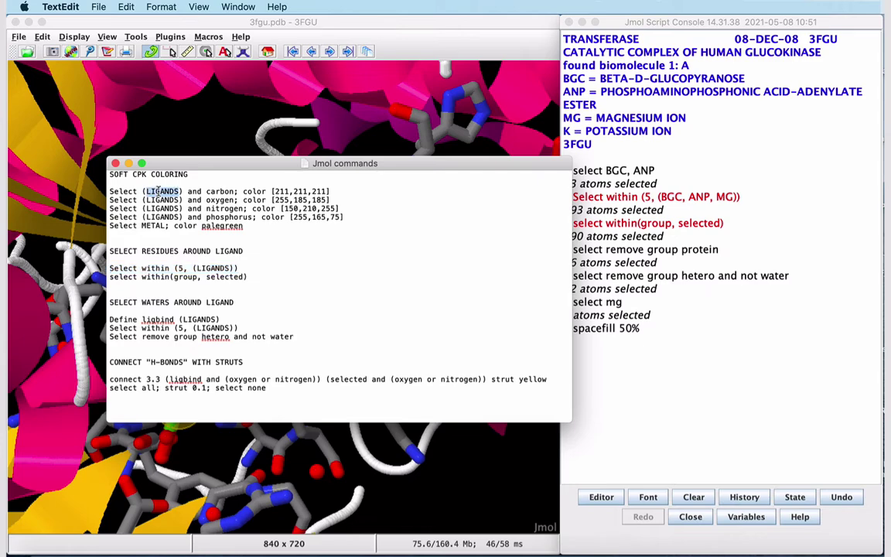
text(BGC, ANP)
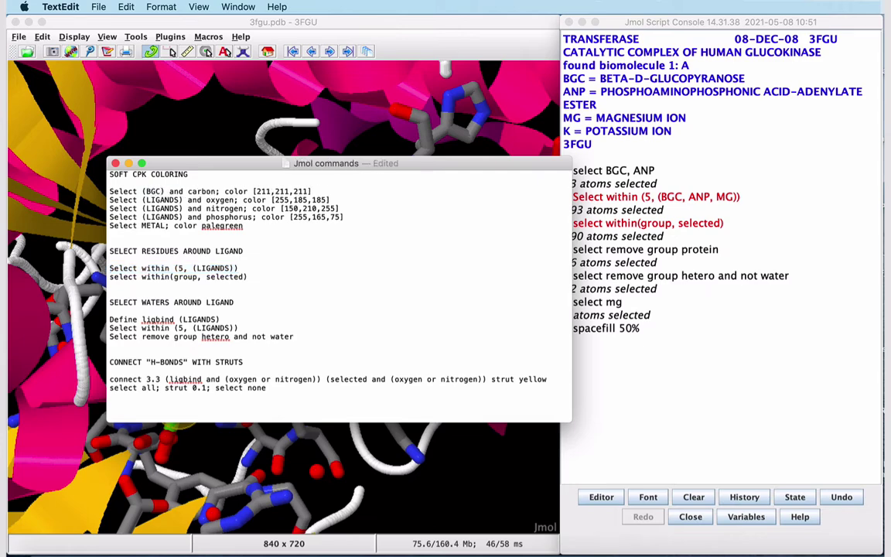
drag(185, 191, 145, 191)
key(super+c)
- Put 'BGC, ANP' in place of LIGANDS in the oxygen, nitrogen and phosphorus lines
double_click(164, 199)
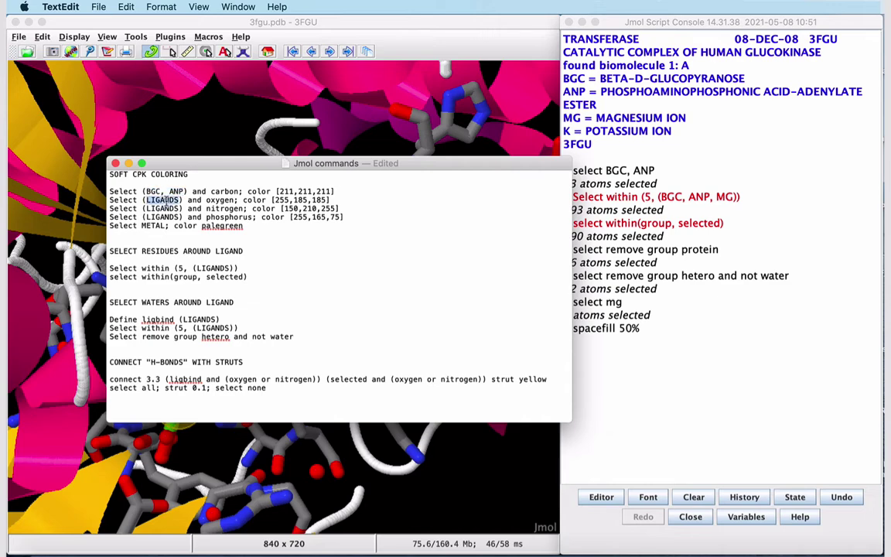
key(super+v)
double_click(164, 208)
key(super+v)
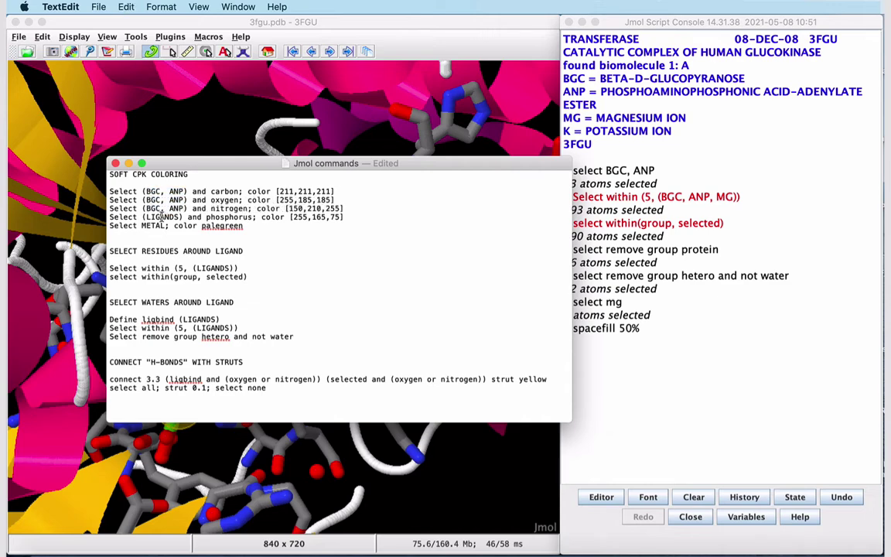
double_click(162, 217)
key(super+v)
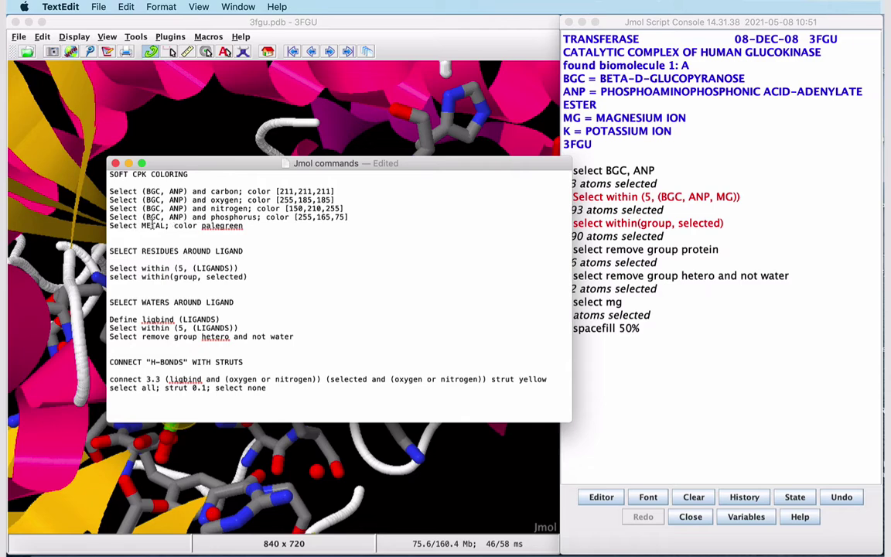
- Change METAL to MG and select the edited colouring lines
double_click(152, 226)
text(MG)
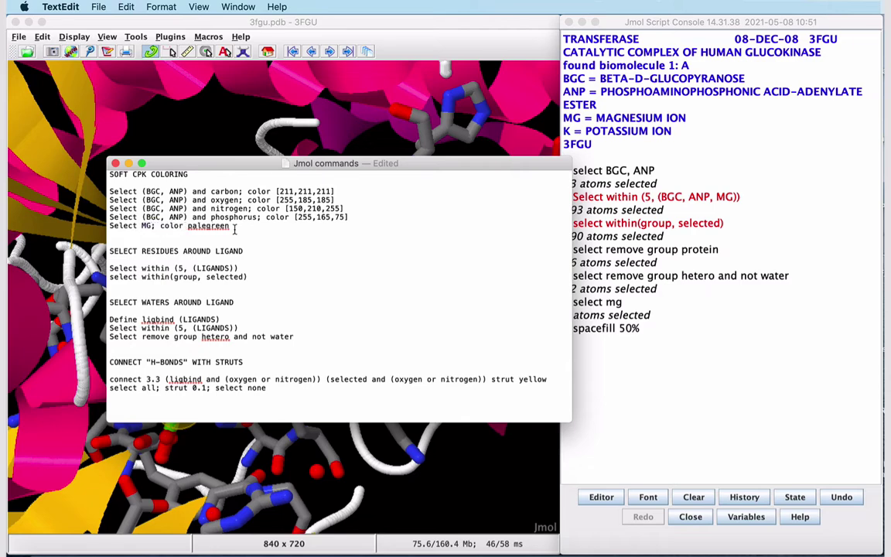
drag(109, 226, 110, 186)
key(super+c)
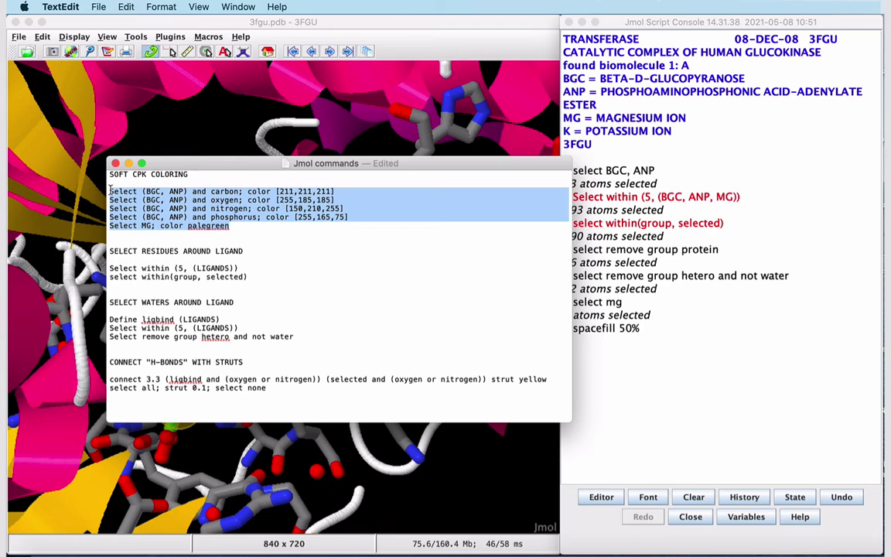
- Paste and run the soft CPK colouring commands in Jmol's console, then rotate the model
click(641, 373)
key(super+v)
key(Return)
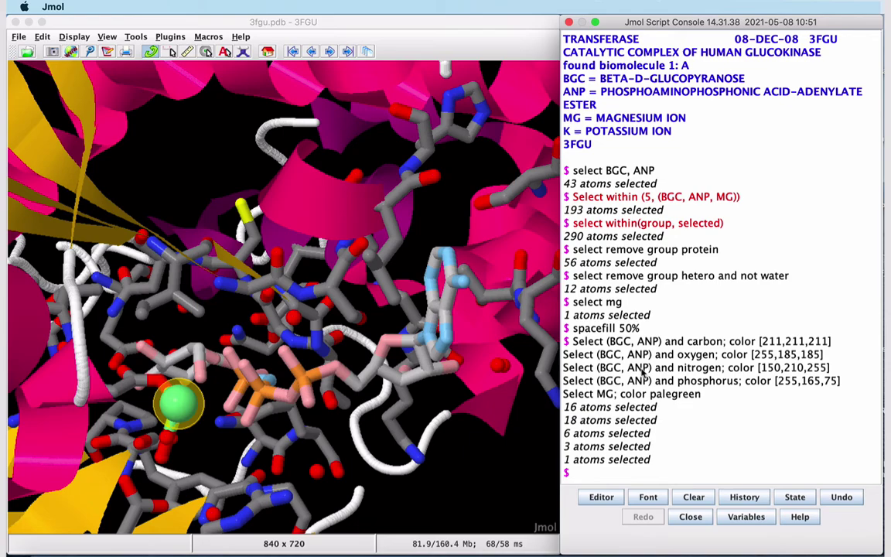
drag(433, 363, 379, 334)
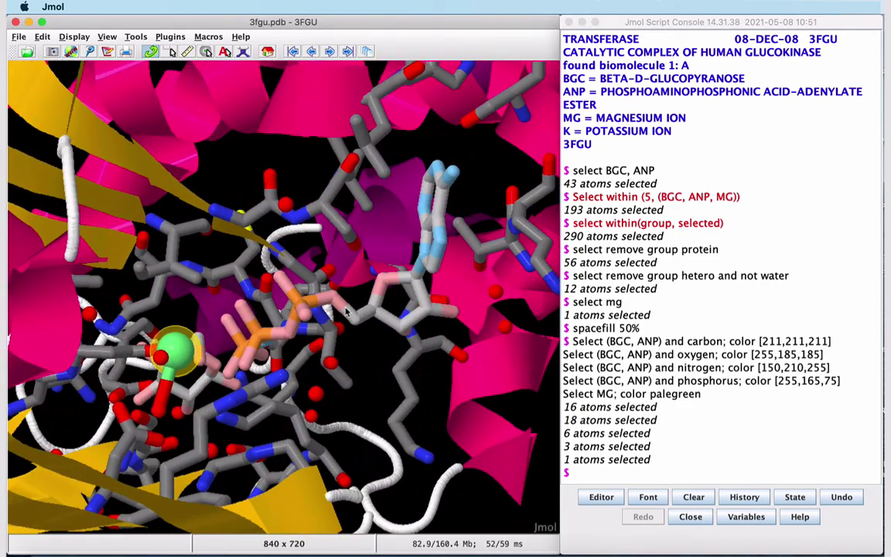
drag(220, 313, 267, 433)
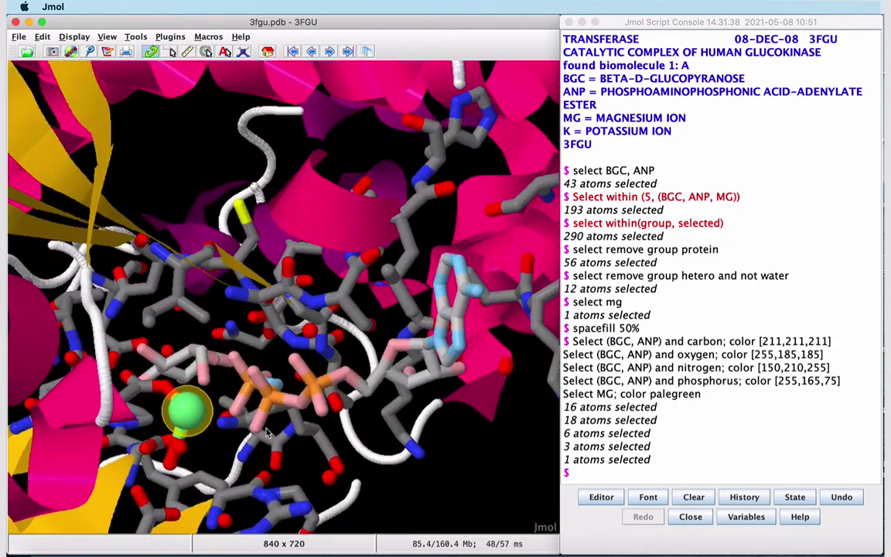
- Define ligbind as (ANP, BGC, MG) in the Jmol script console
click(585, 478)
text(define )
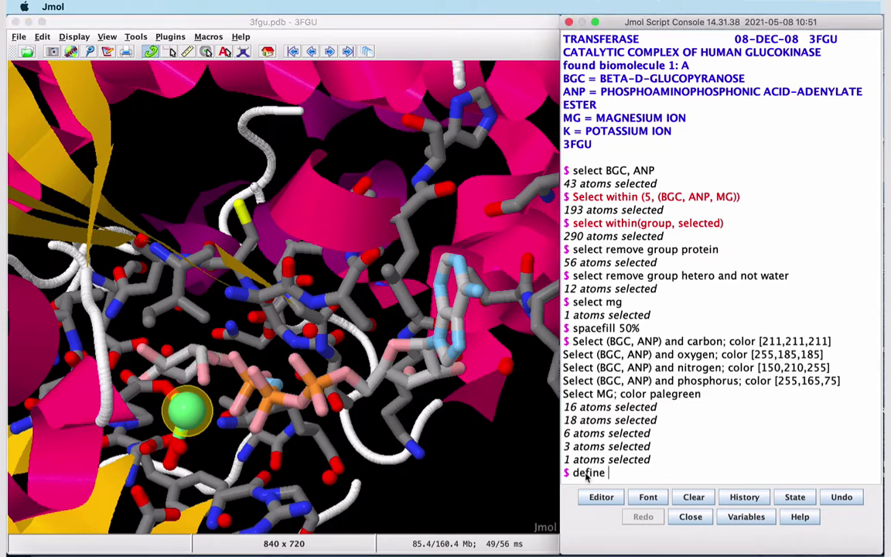
text(ligbind (A)
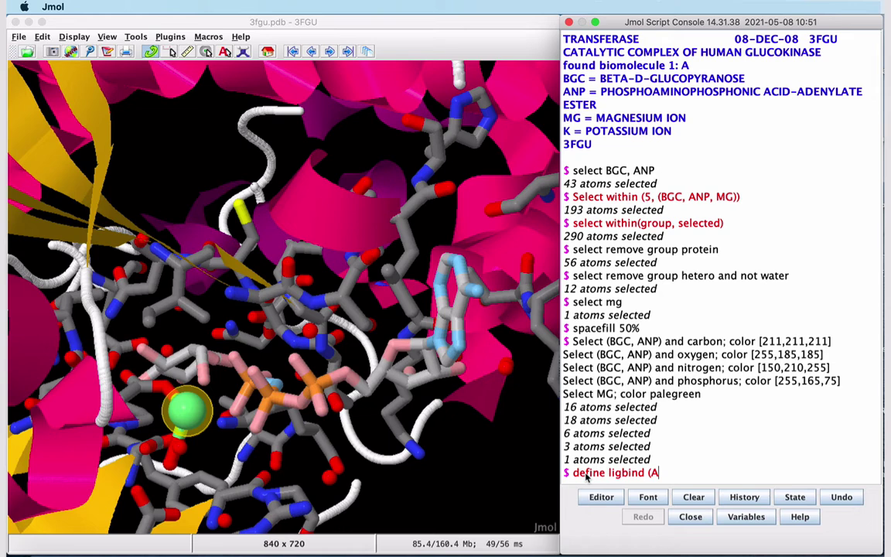
text(NP, BGC, MG))
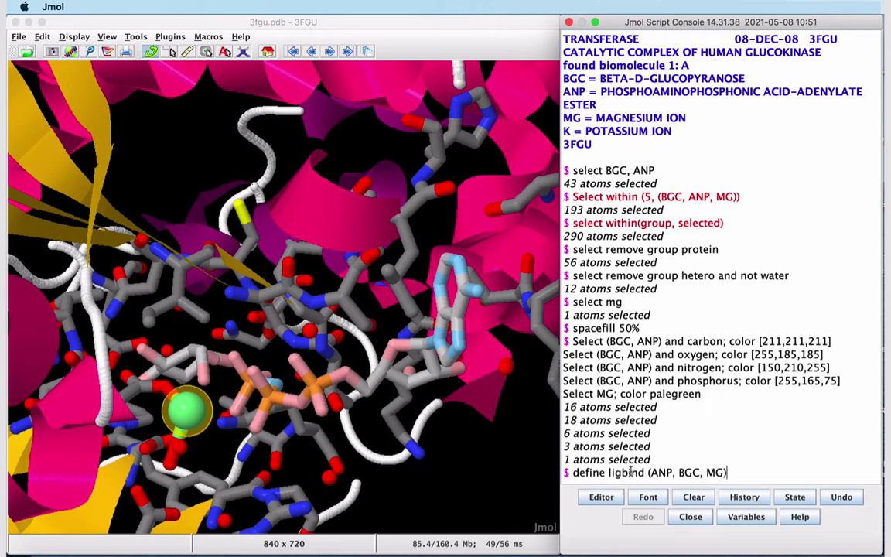
key(Return)
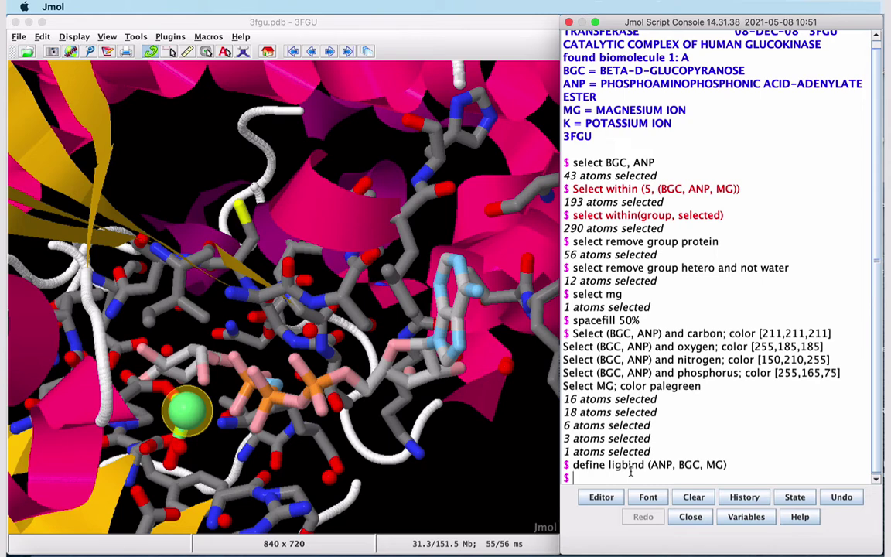
- Recall the 'select within (5, (BGC, ANP, MG))' command from history
text(Select MG; color palegreen)
text(Select (BGC, ANP) and phosphorus; color [255,165,75])
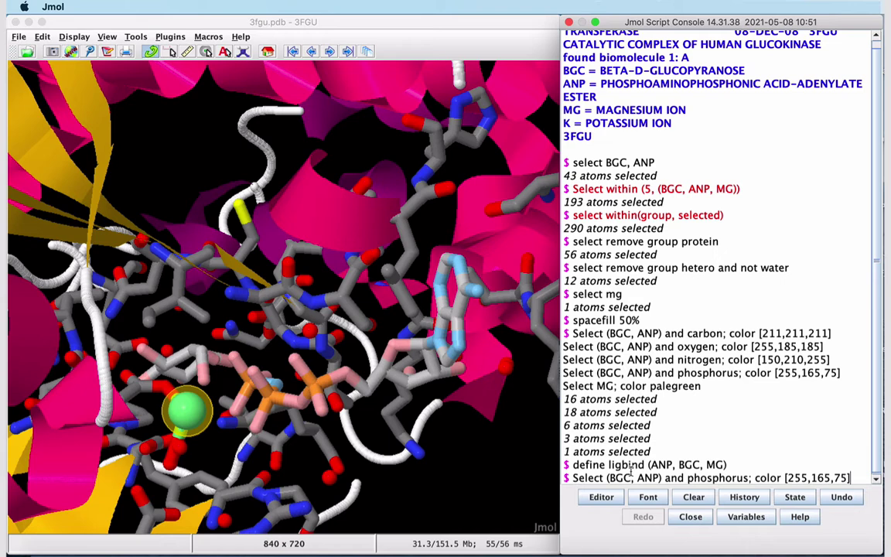
key(Up)
key(Up)
key(Up)
key(Up)
key(Up)
key(Up)
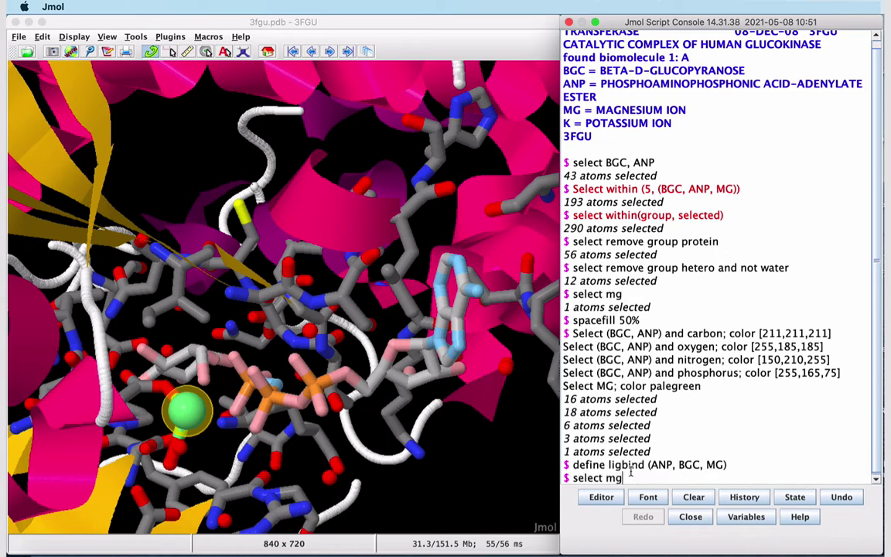
key(Up)
key(Up)
key(Up)
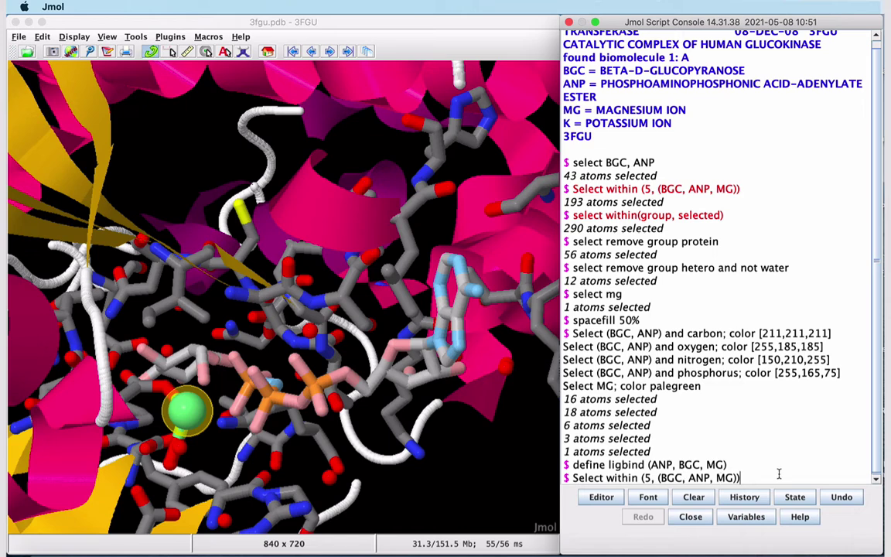
- Run the 5 Å selection, then remove non-water hetero groups from it
key(Return)
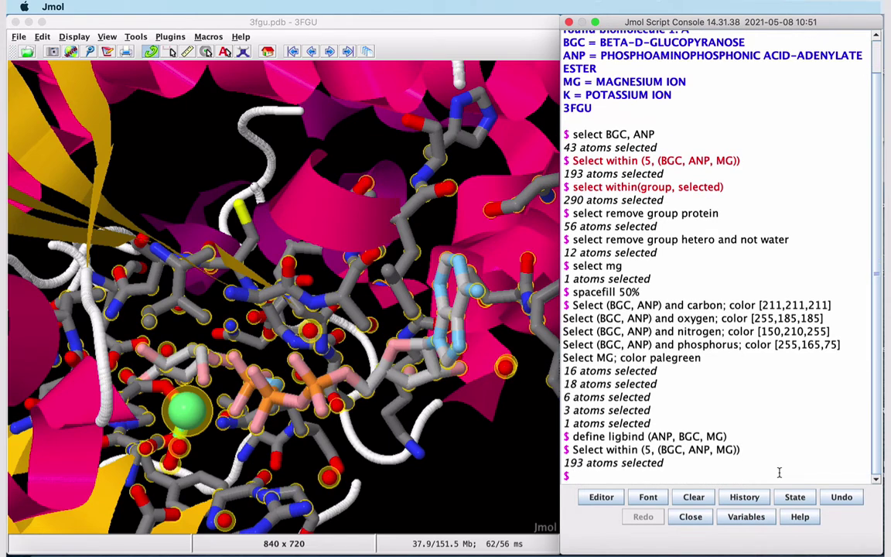
text(select remove gro)
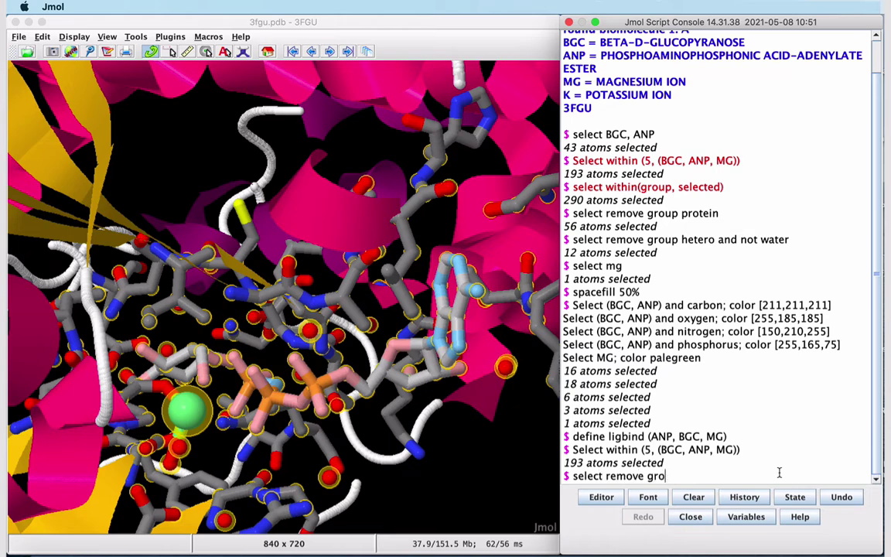
text(up hetero and not )
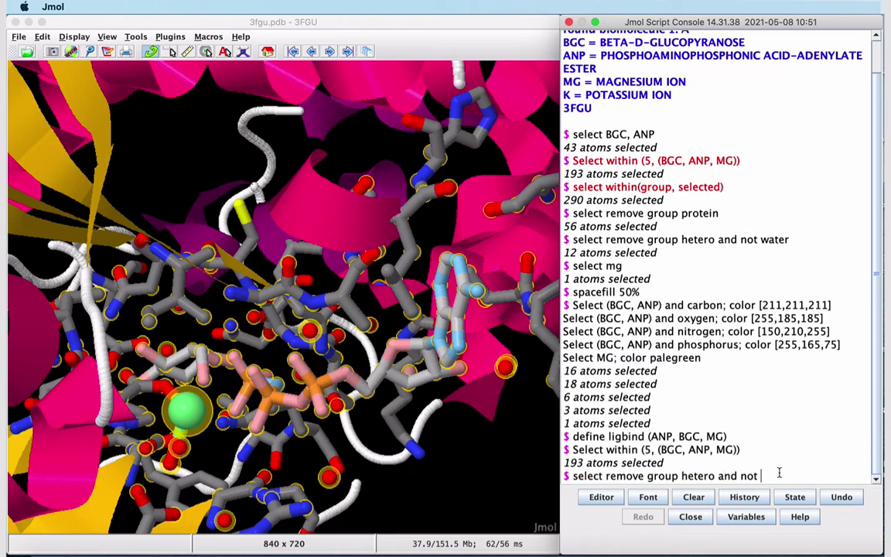
text(water)
key(Return)
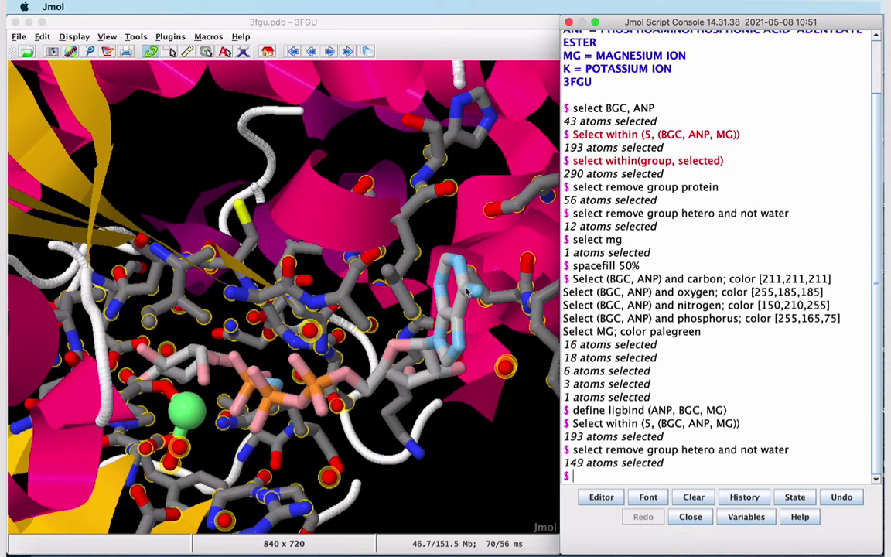
- Paste and run the connect 3.3 command to draw yellow H-bond struts
key(super+Tab)
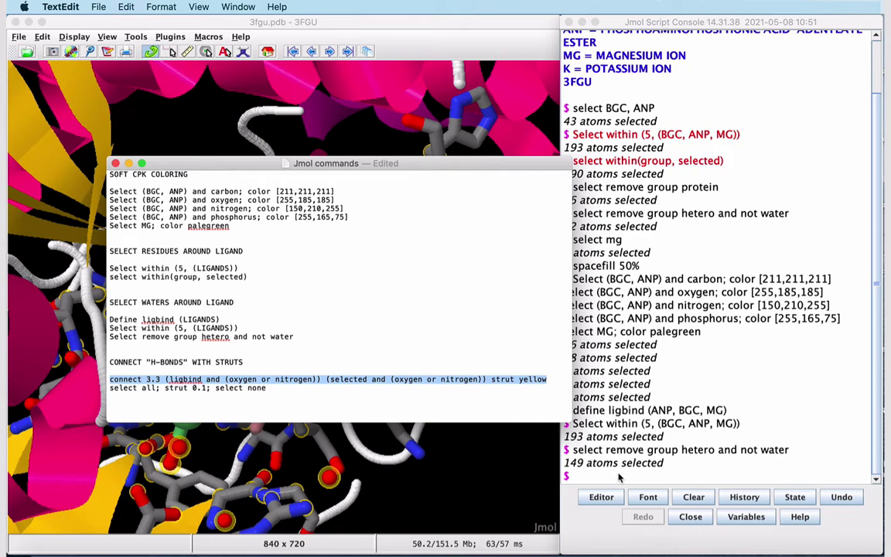
click(619, 477)
text(connect 3.3 (ligbind and (oxygen or nitrogen)) (selected and (oxygen or nitrogen)) strut yellow)
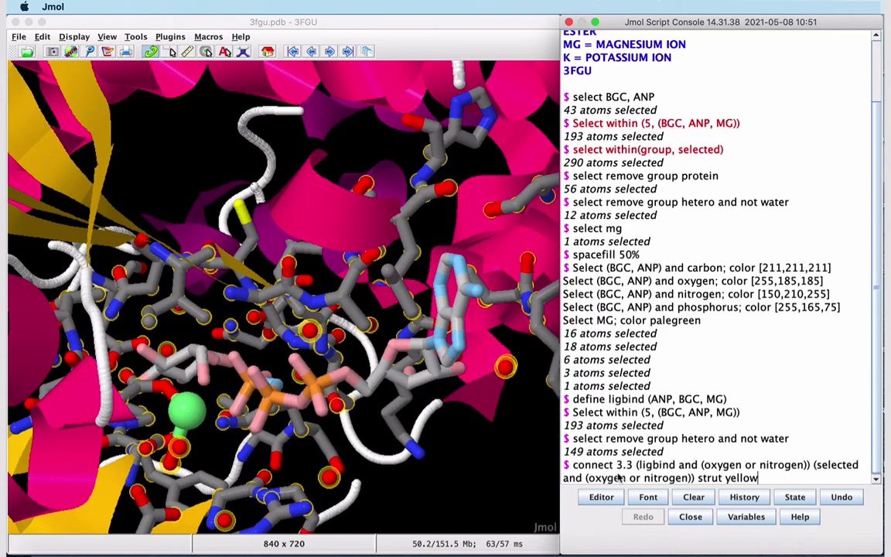
key(Return)
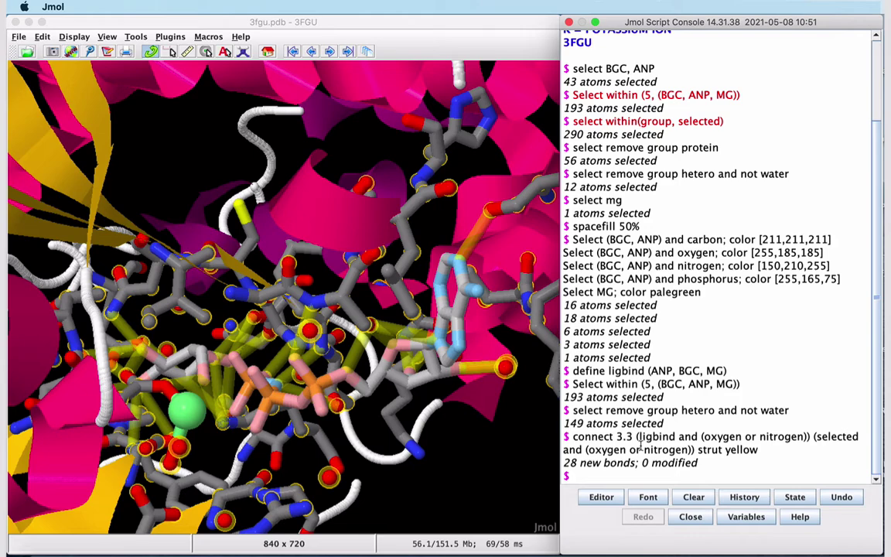
- Select all, set strut width to 0.1, clear the selection, and rotate the view
text(select all)
key(Return)
text(strut)
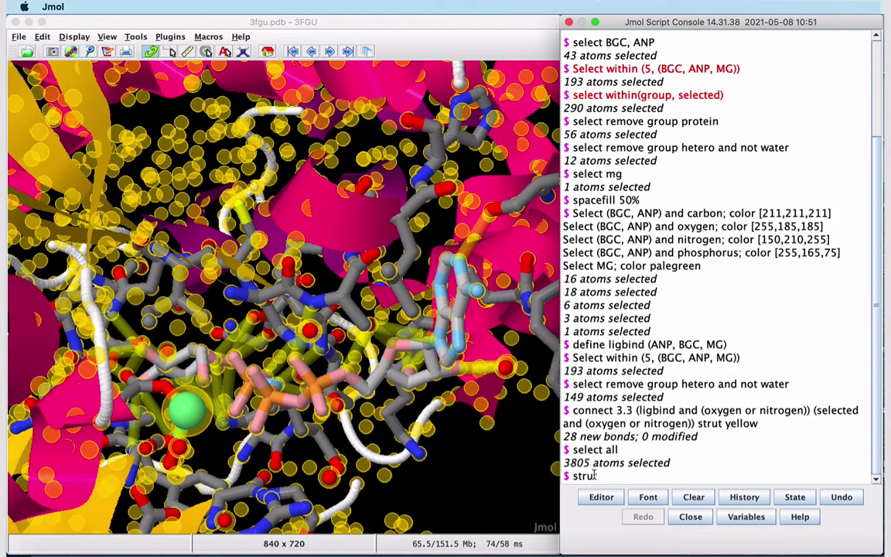
text( 0.1)
key(Return)
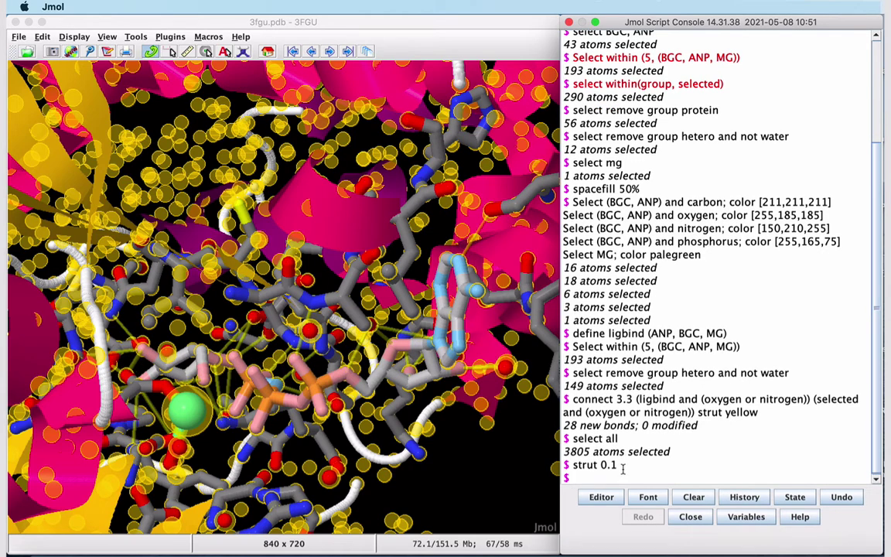
text(select none)
key(Return)
drag(304, 327, 294, 368)
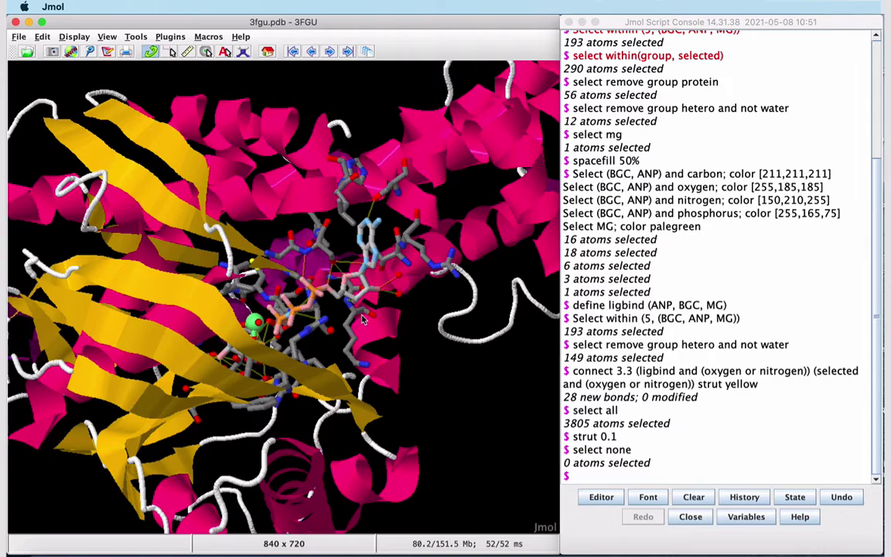
drag(364, 321, 296, 376)
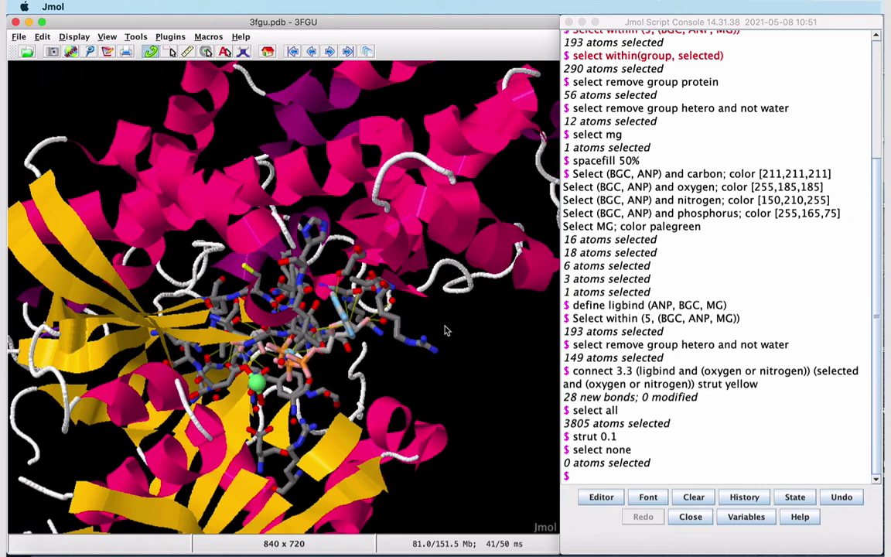
- Run 'select all; cartoon off; select none' to hide the ribbons, then zoom and rotate
click(622, 476)
text(select all)
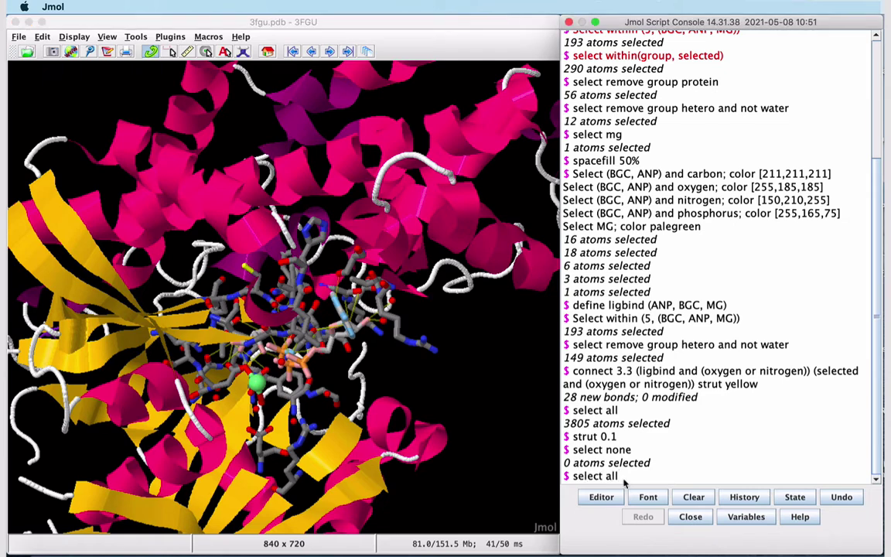
text(; cartoon off; select none)
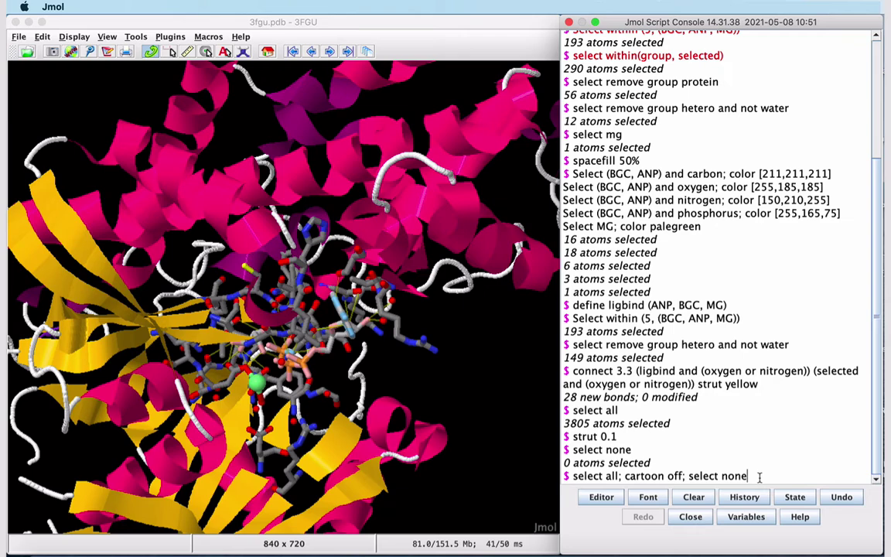
key(Return)
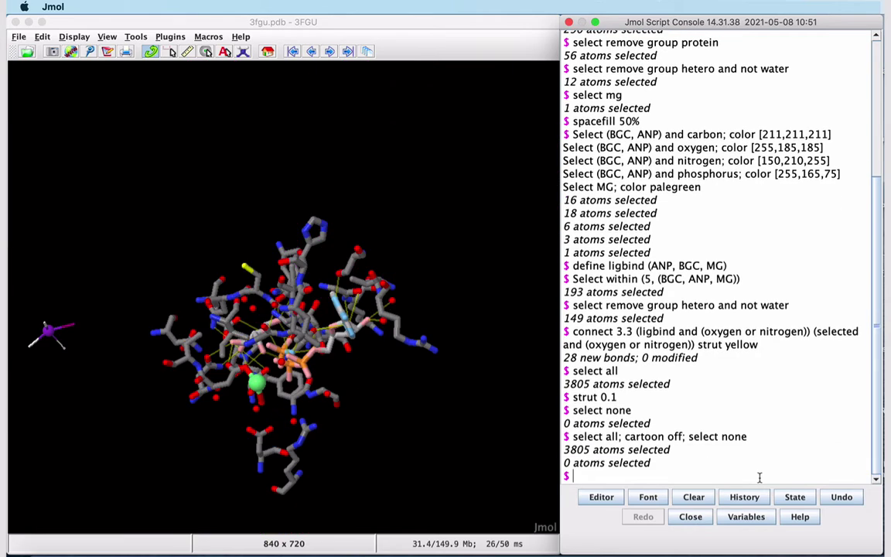
scroll(419, 376, up, 4)
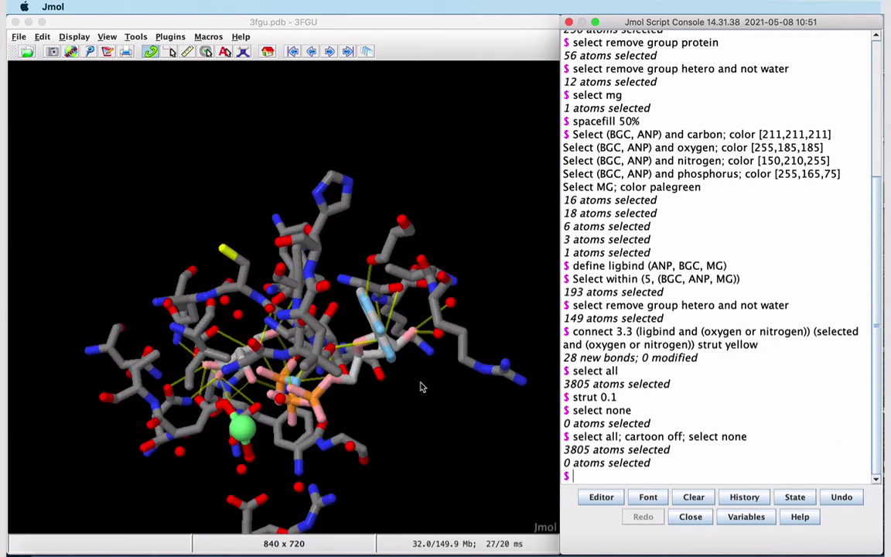
drag(419, 393, 373, 382)
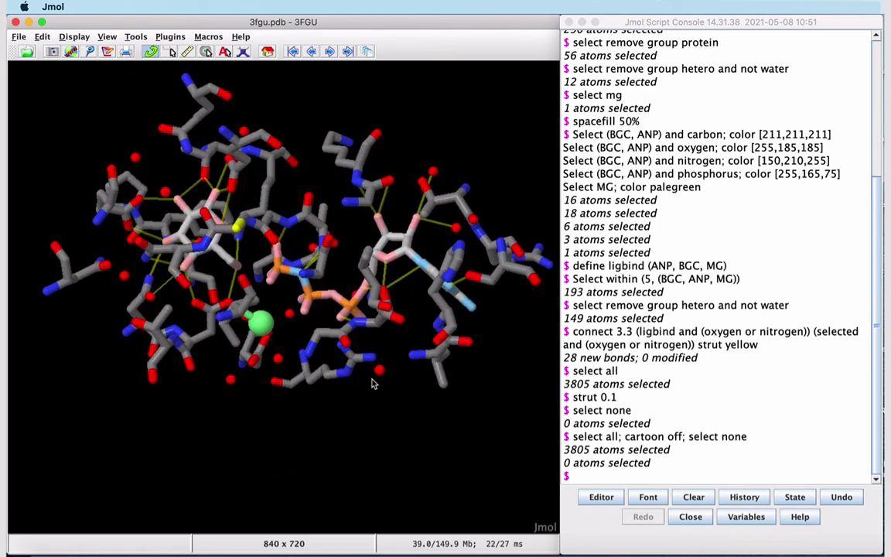
- Set picking to Select atom and pick the Gly-295 backbone oxygen
right_click(42, 112)
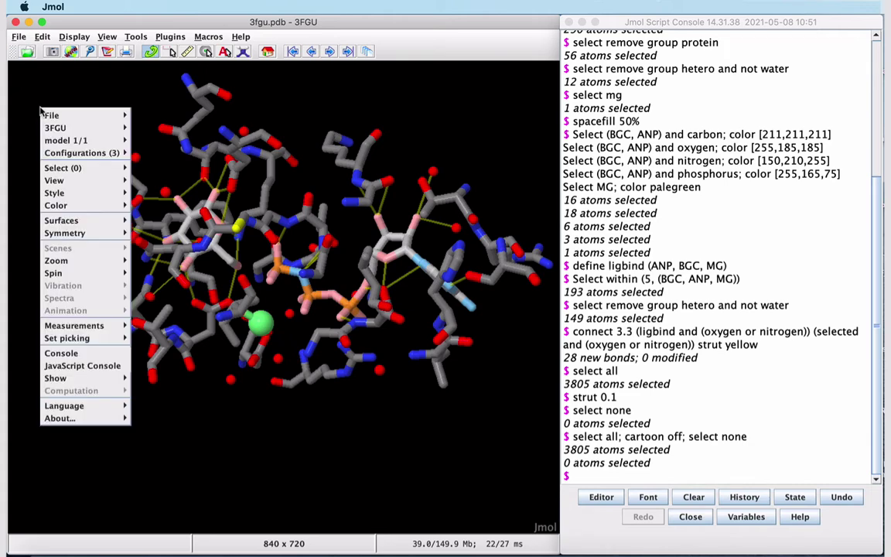
mouse_move(58, 338)
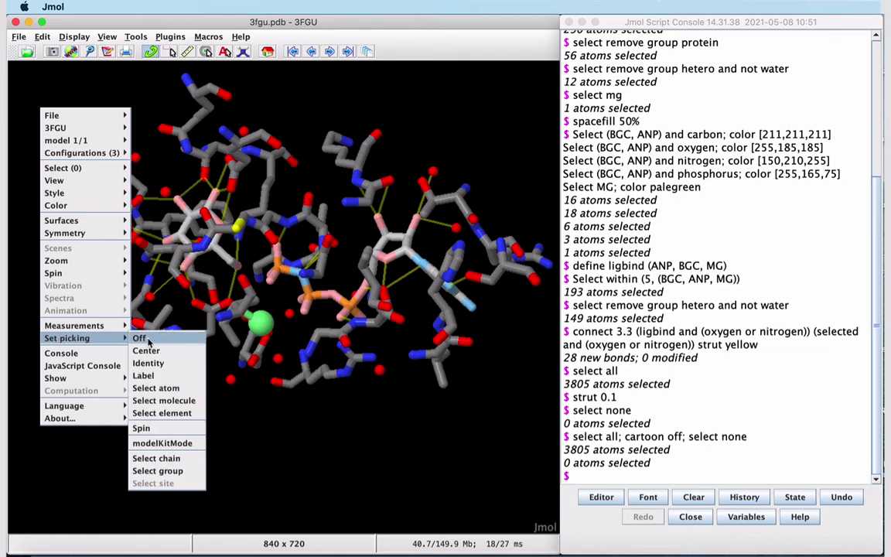
click(156, 388)
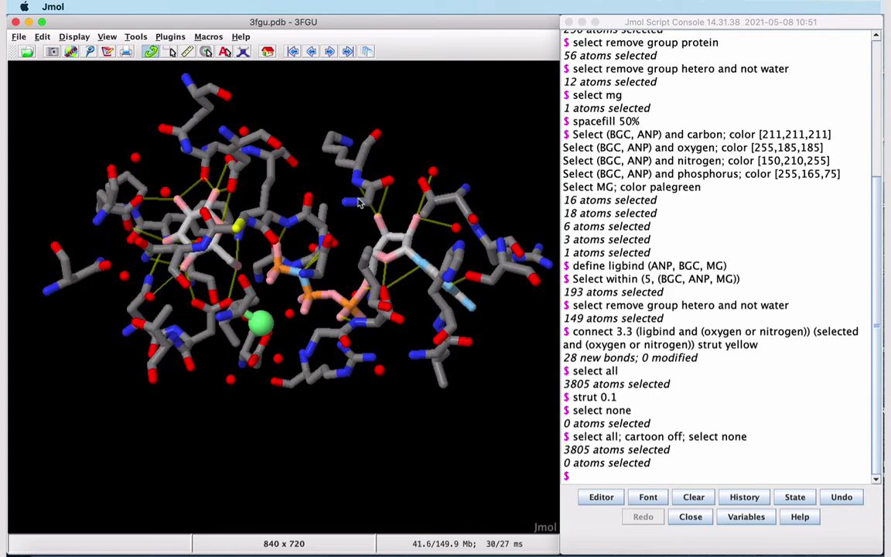
drag(384, 201, 390, 182)
click(391, 181)
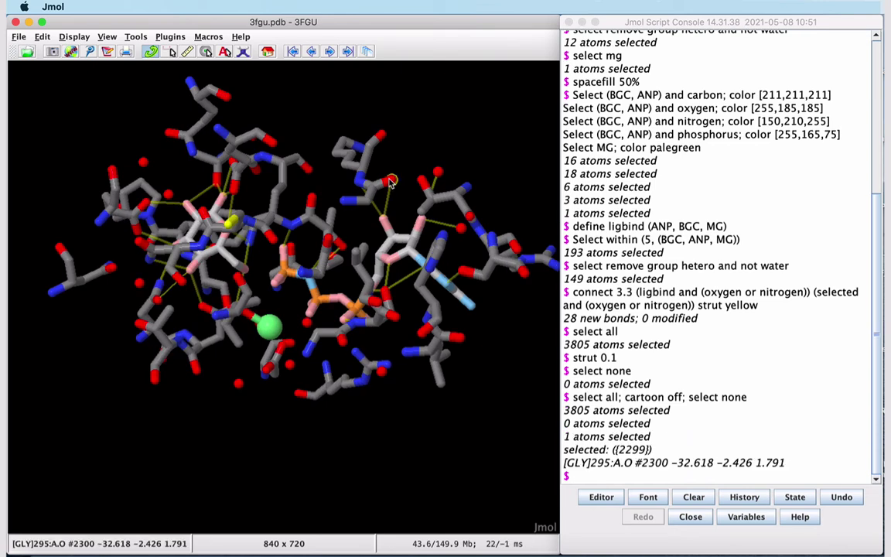
- Label the picked atom 'Gly-295' via the script console
click(610, 477)
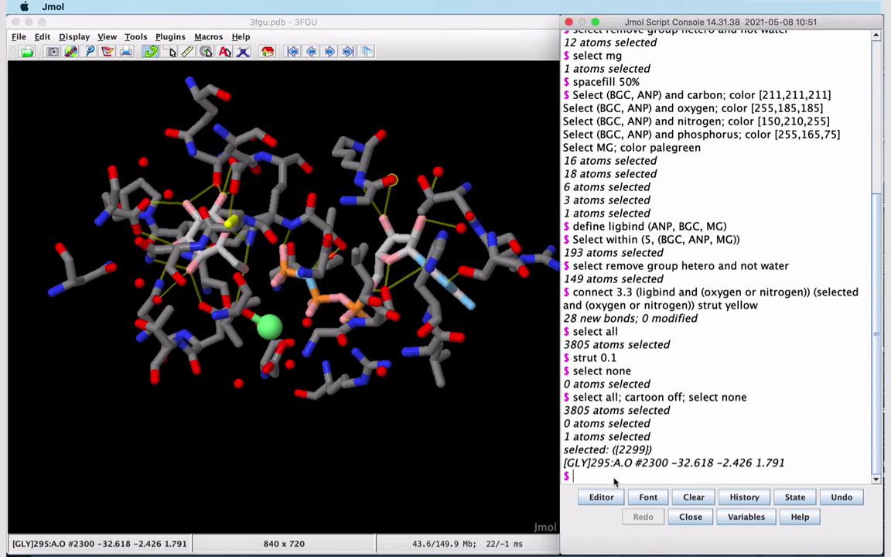
text(label Gly-295)
key(Return)
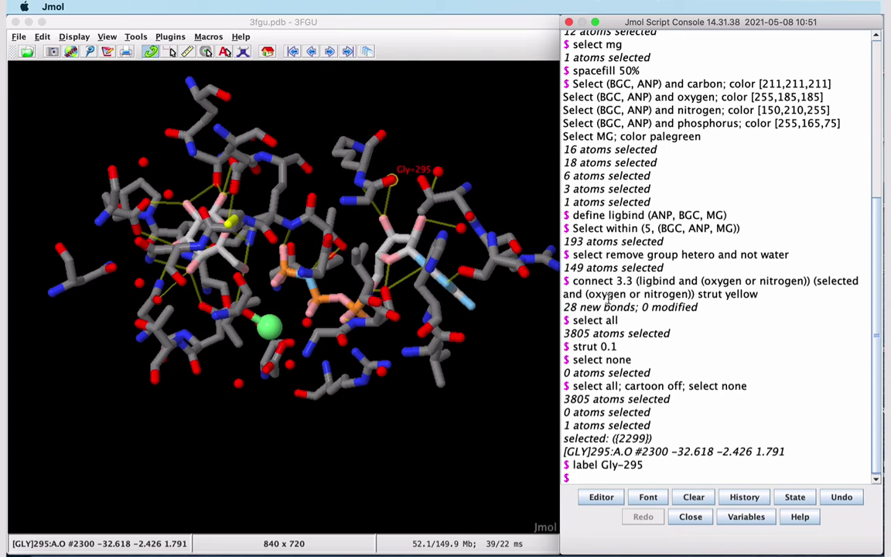
- Run 'background white' to give the viewer a white background
text(background white)
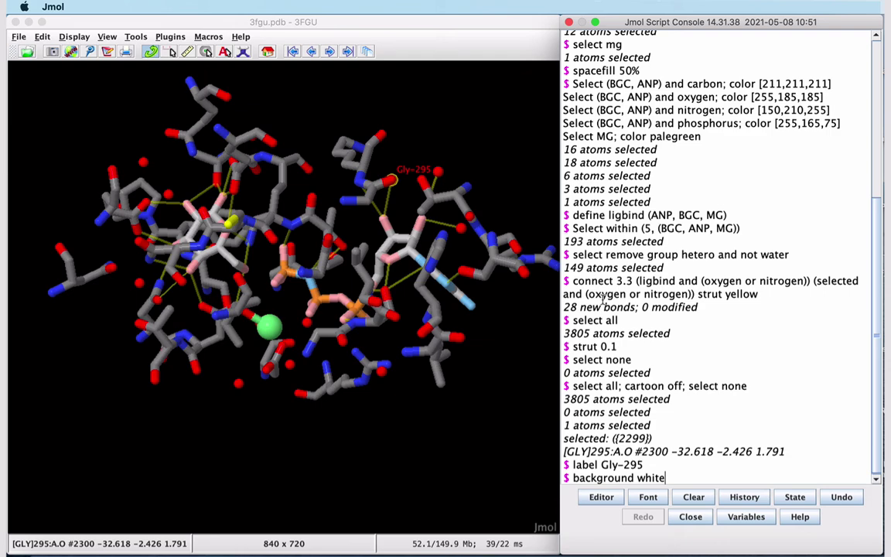
key(Return)
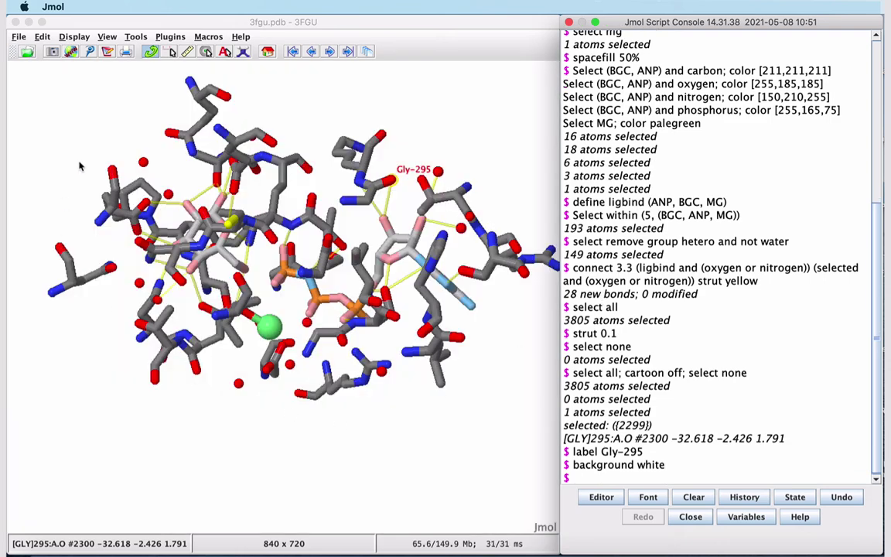